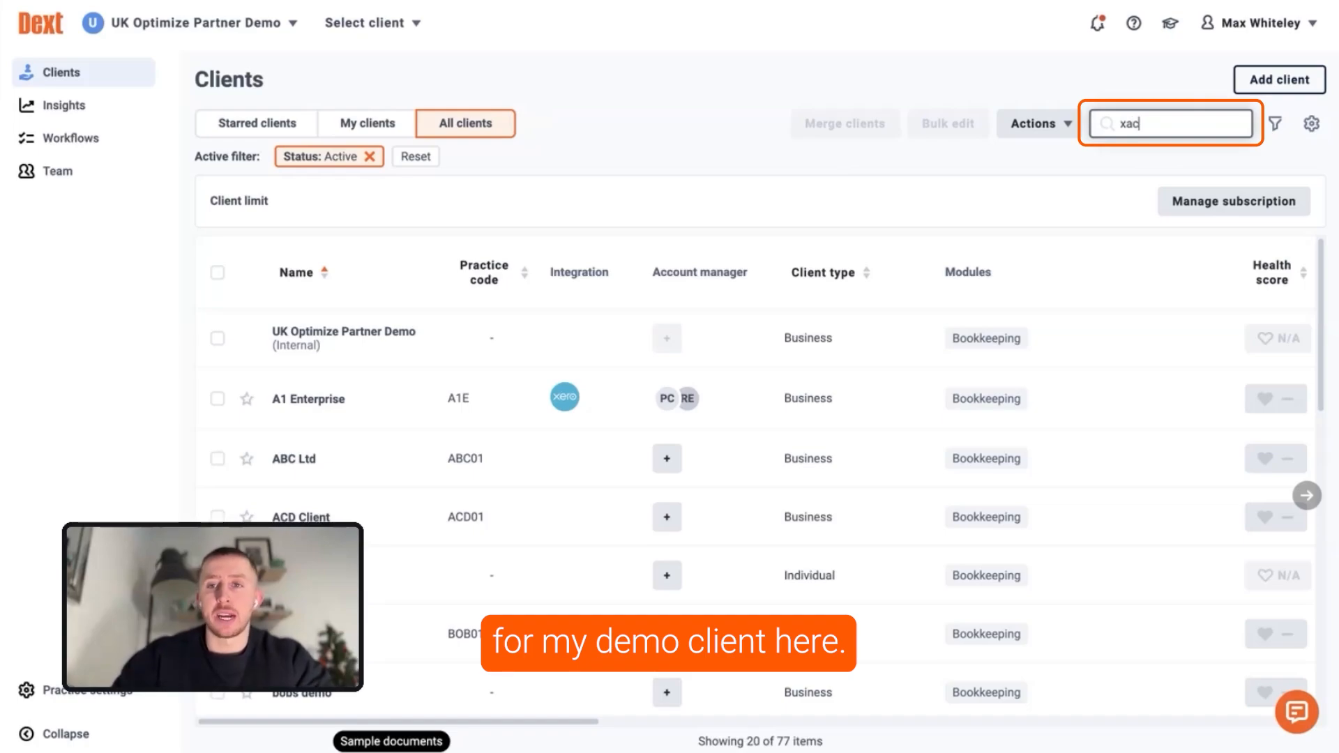
Search the client list for "xact" and open the practice access settings for Xact Accounting
{"action": "key", "text": "Return"}
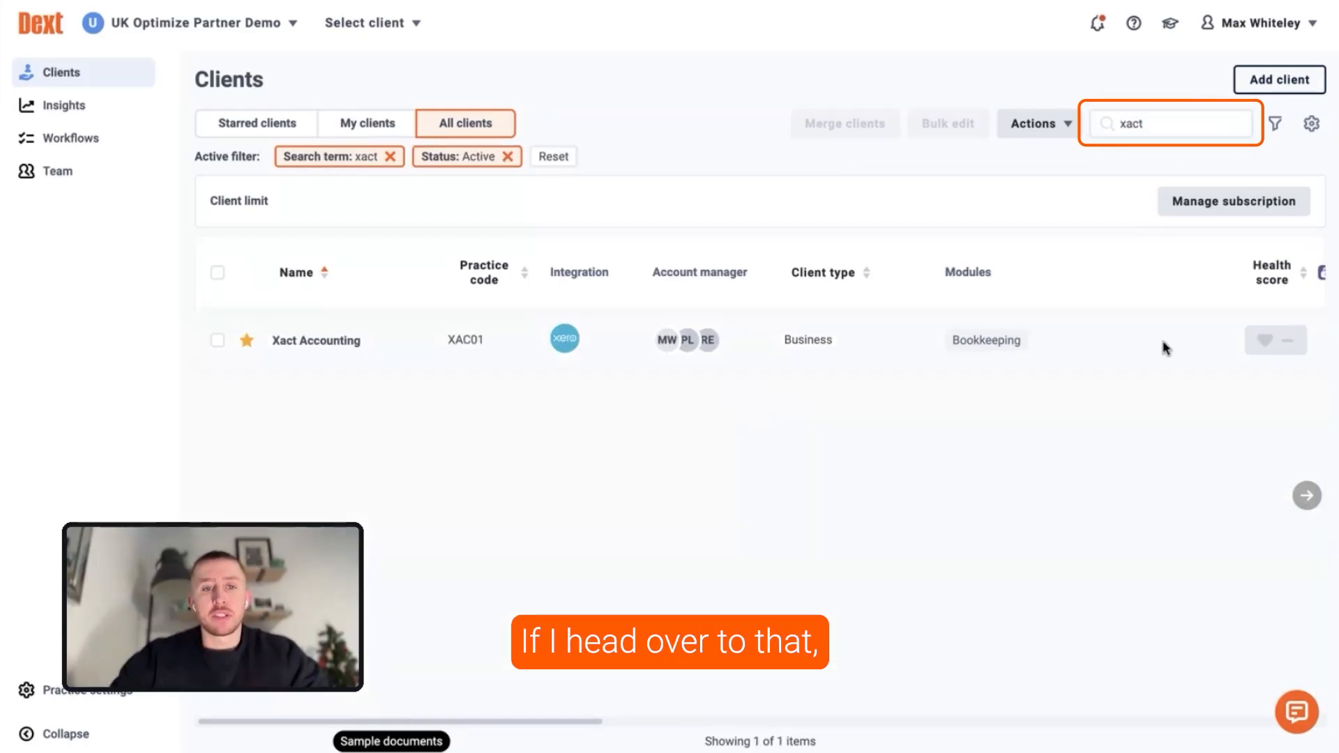
{"action": "left_click_drag", "start_coordinate": [565, 726], "coordinate": [1325, 677]}
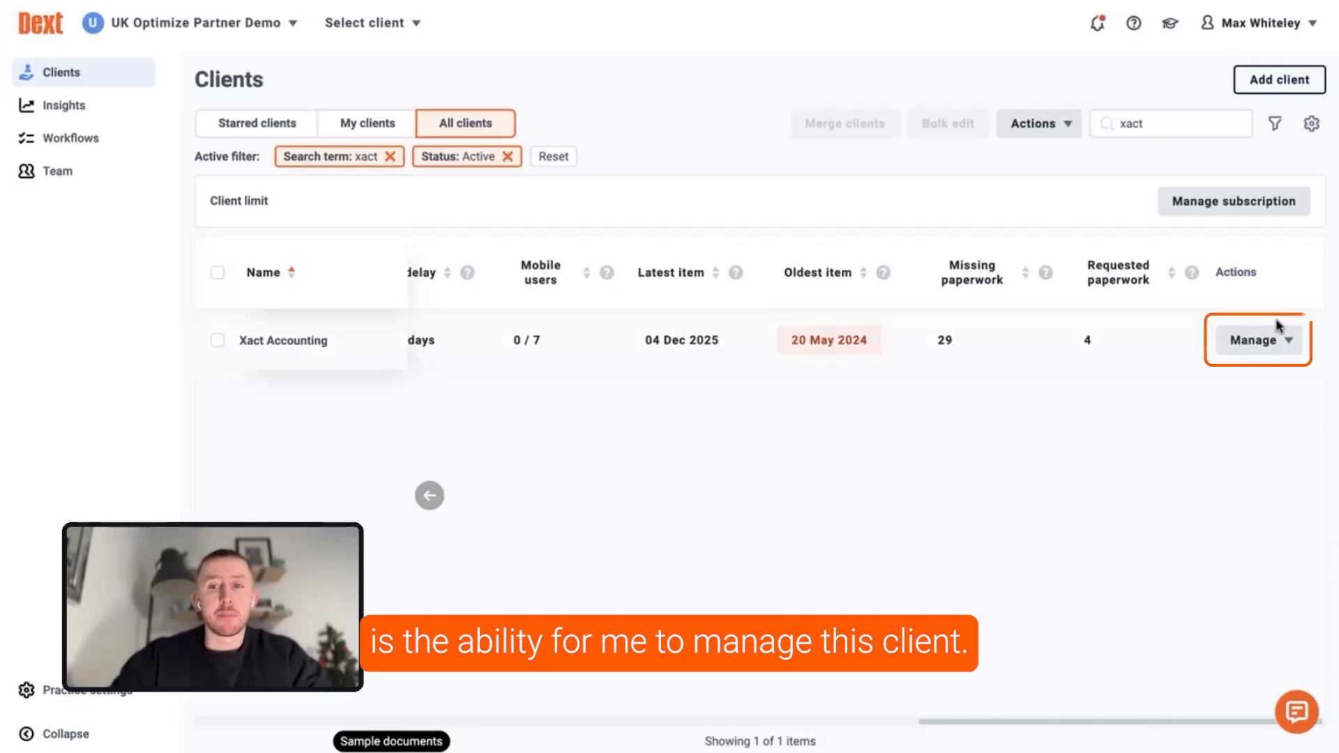
{"action": "left_click", "coordinate": [1278, 340]}
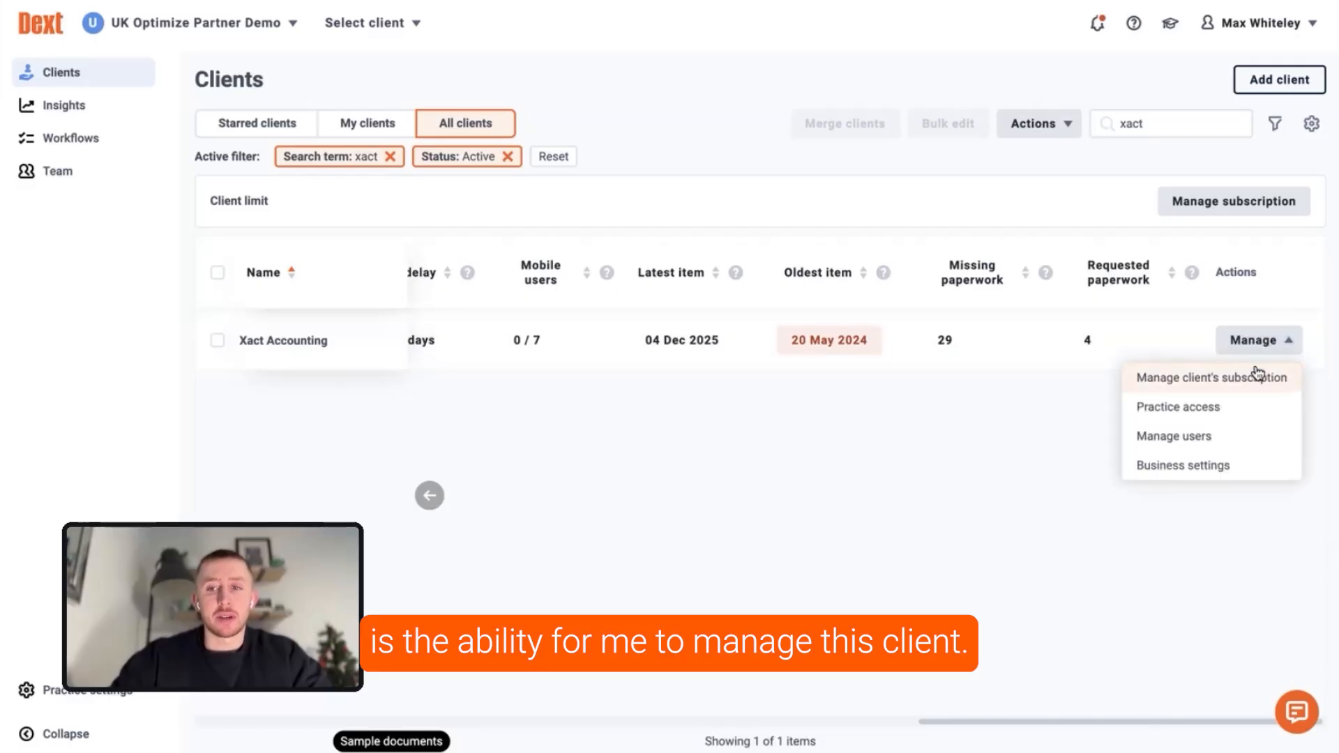
{"action": "left_click", "coordinate": [1257, 414]}
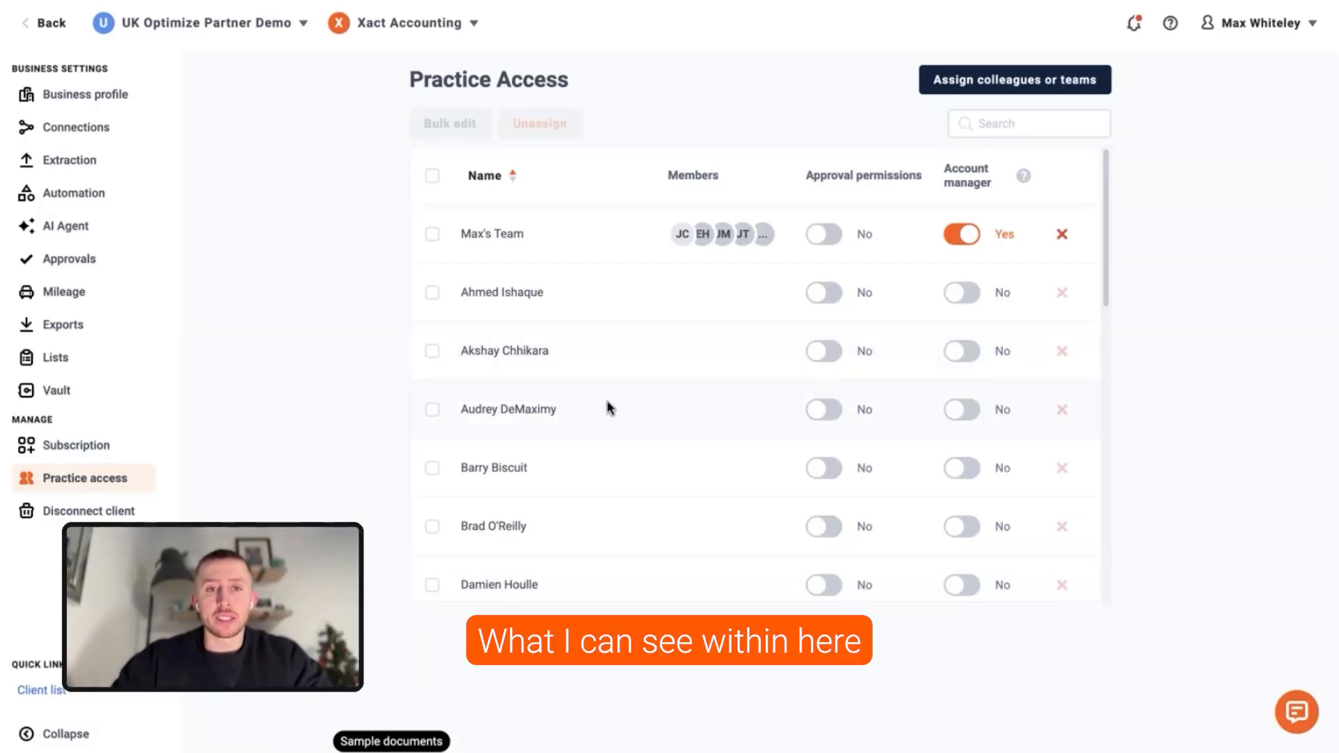
Find your own entry in the colleague list by first name and enable approval permissions for the one who is account manager
{"action": "scroll", "coordinate": [611, 409], "scroll_direction": "down", "scroll_amount": 1}
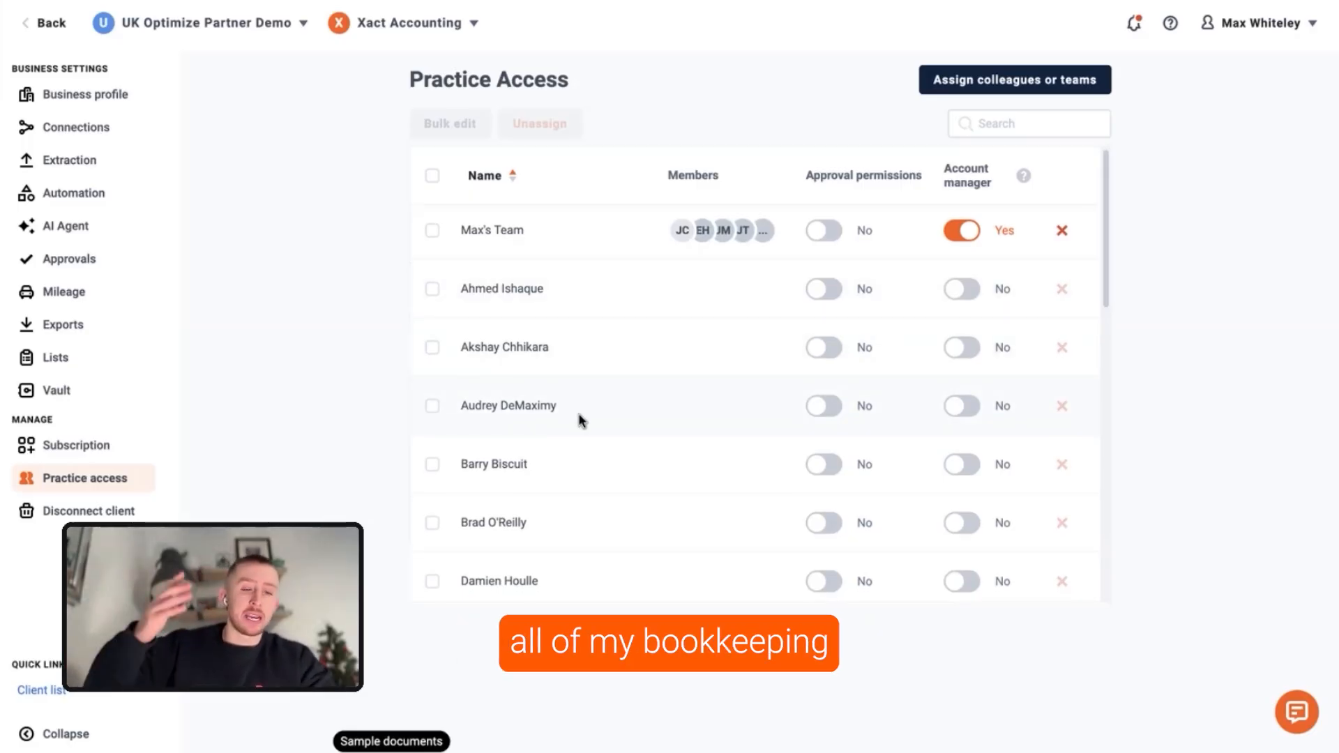
{"action": "scroll", "coordinate": [589, 401], "scroll_direction": "down", "scroll_amount": 1}
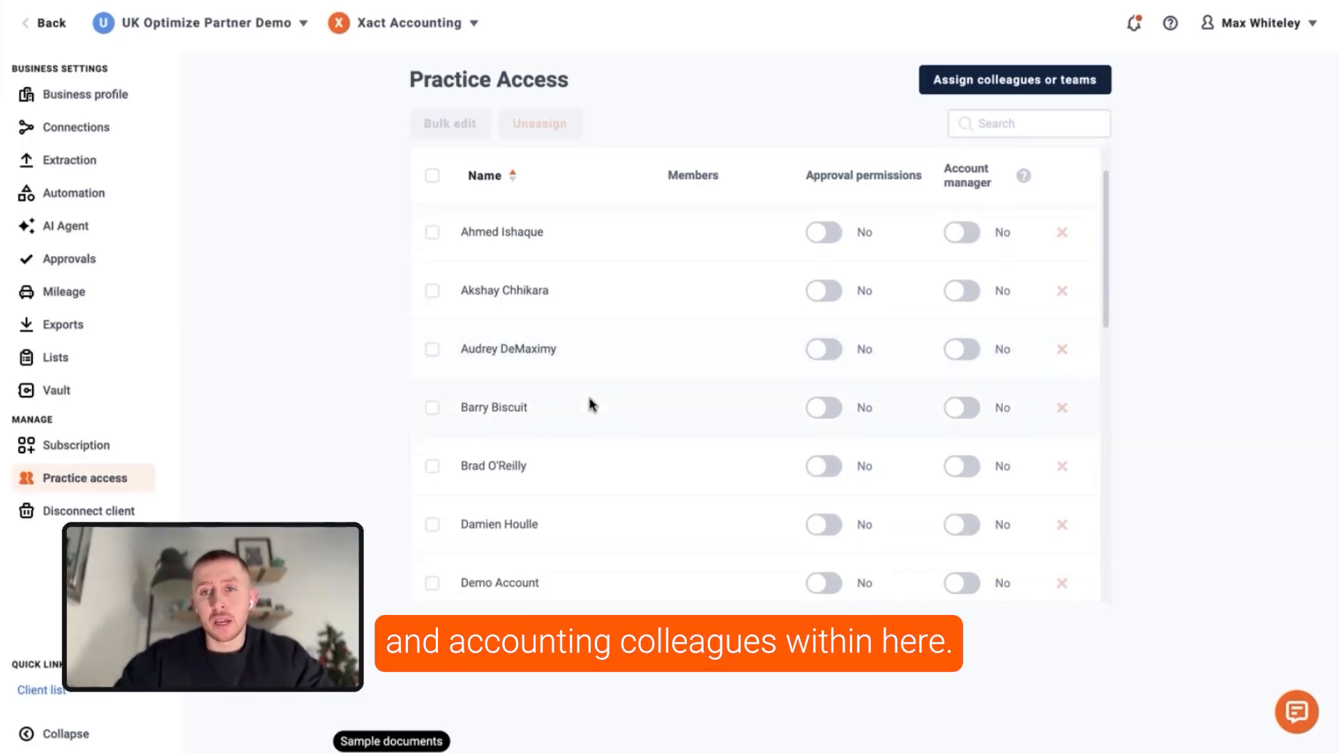
{"action": "left_click", "coordinate": [1037, 125]}
{"action": "type", "text": "max"}
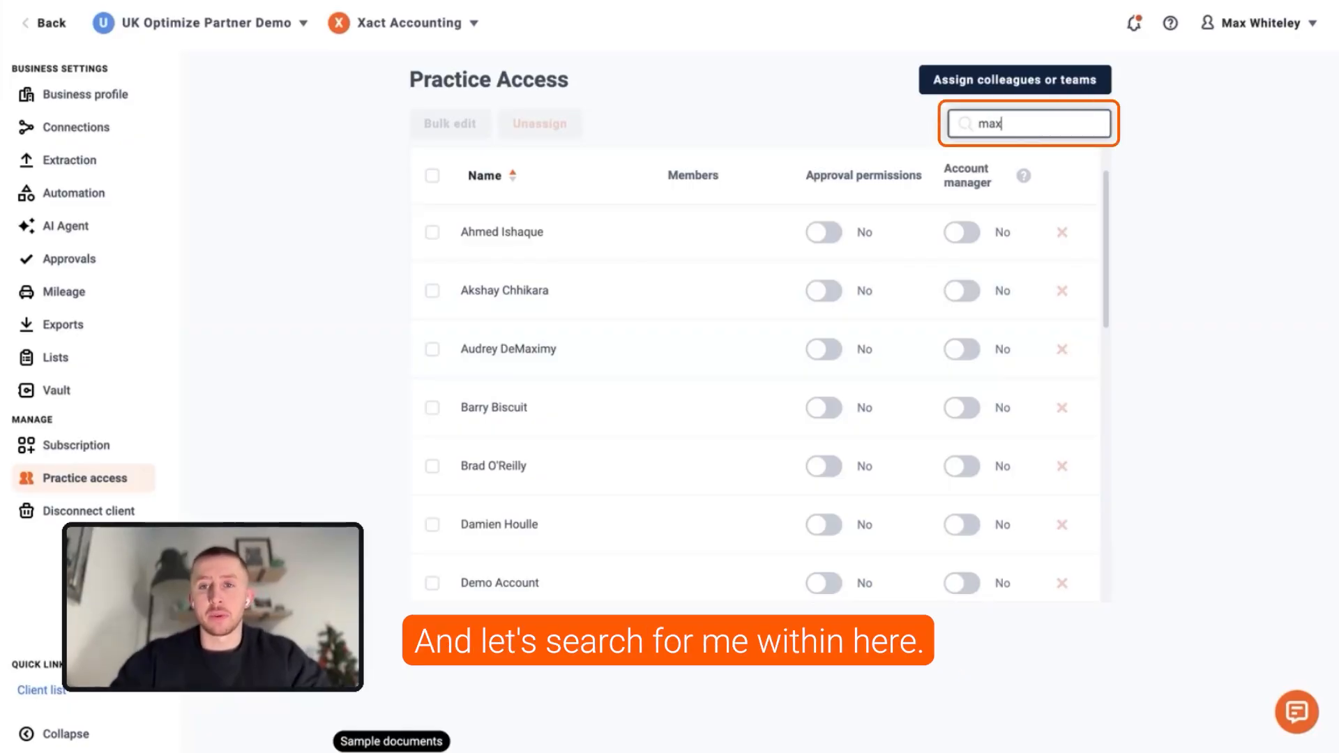
{"action": "key", "text": "Return"}
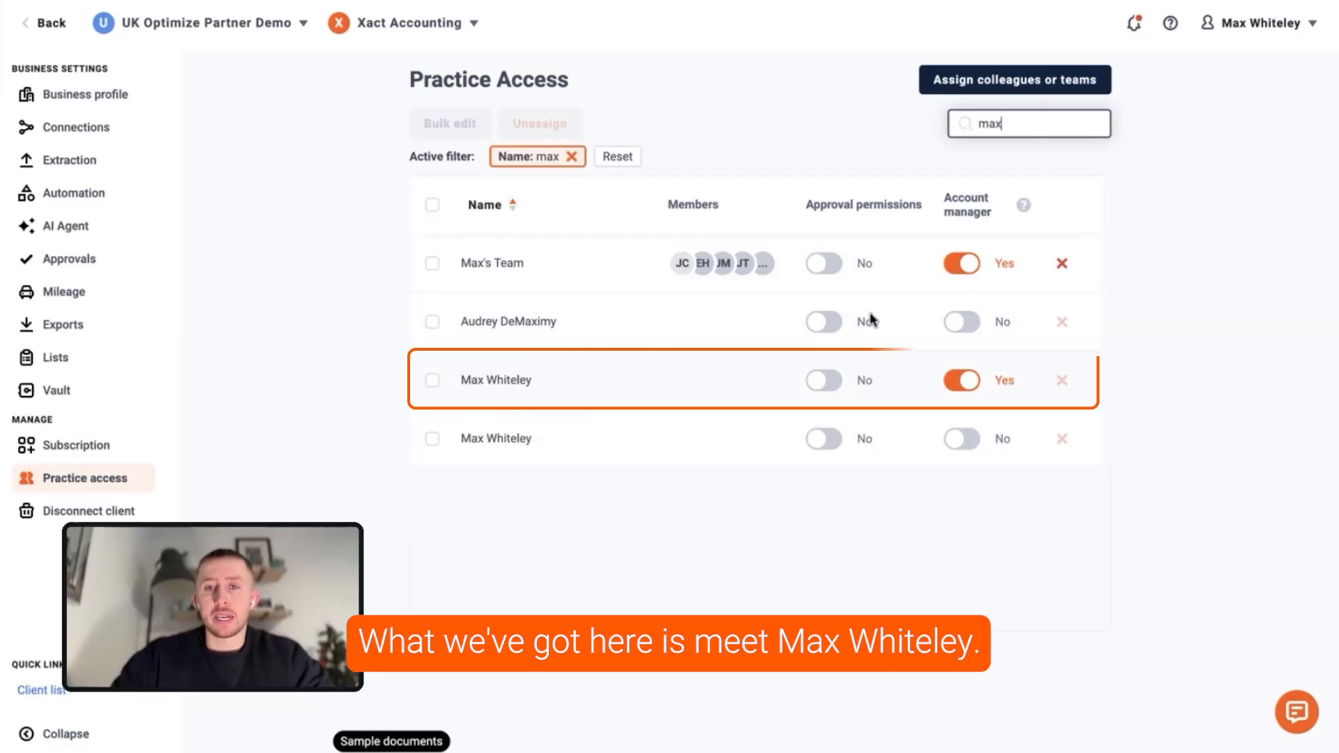
{"action": "left_click", "coordinate": [822, 384]}
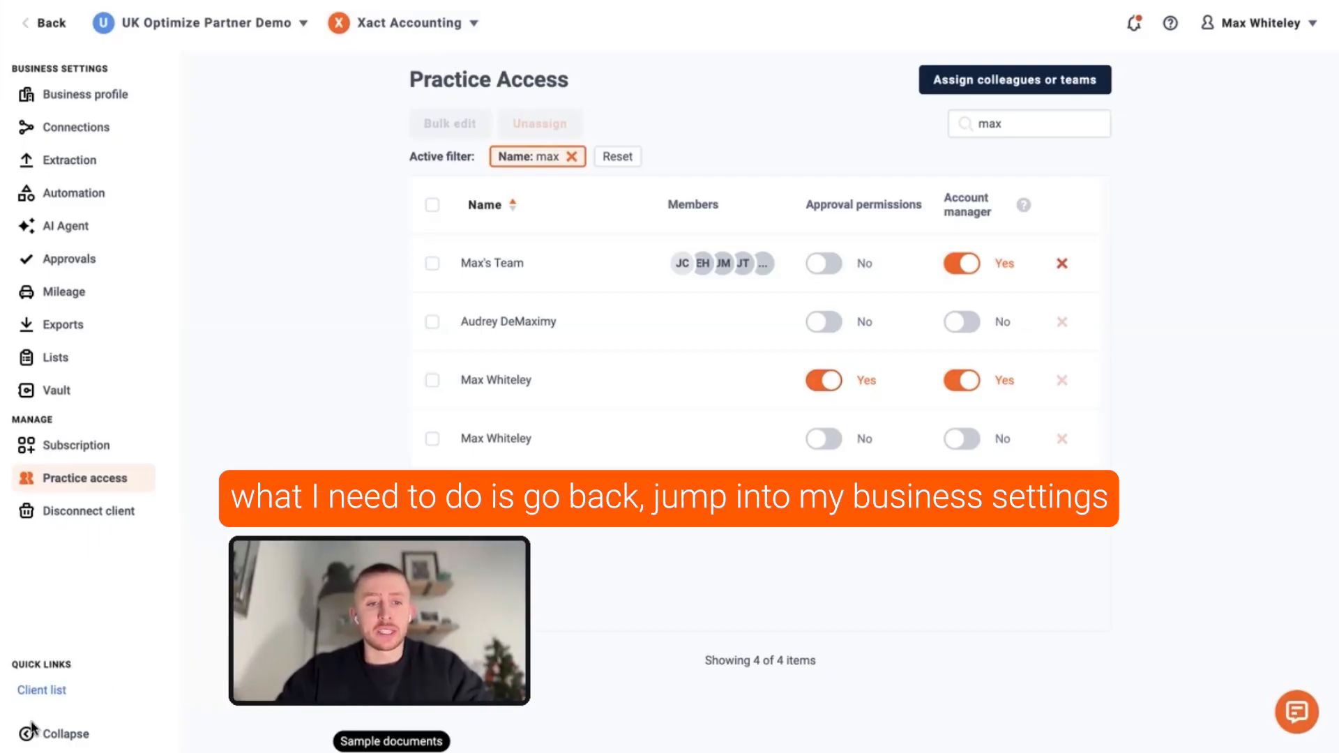
Go to the approval workflows in Xact Accounting's business settings and open the Travel costs workflow for editing
{"action": "left_click", "coordinate": [67, 36]}
{"action": "left_click", "coordinate": [84, 686]}
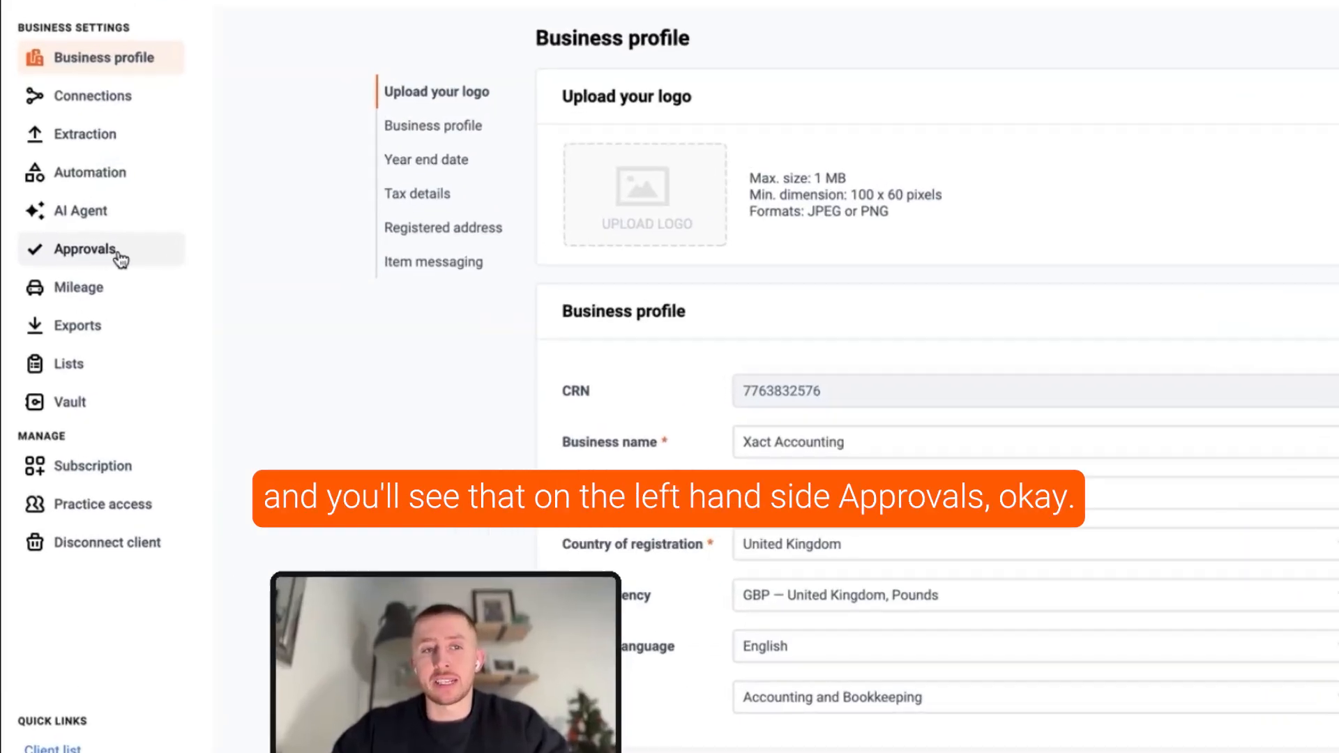
{"action": "left_click", "coordinate": [118, 252]}
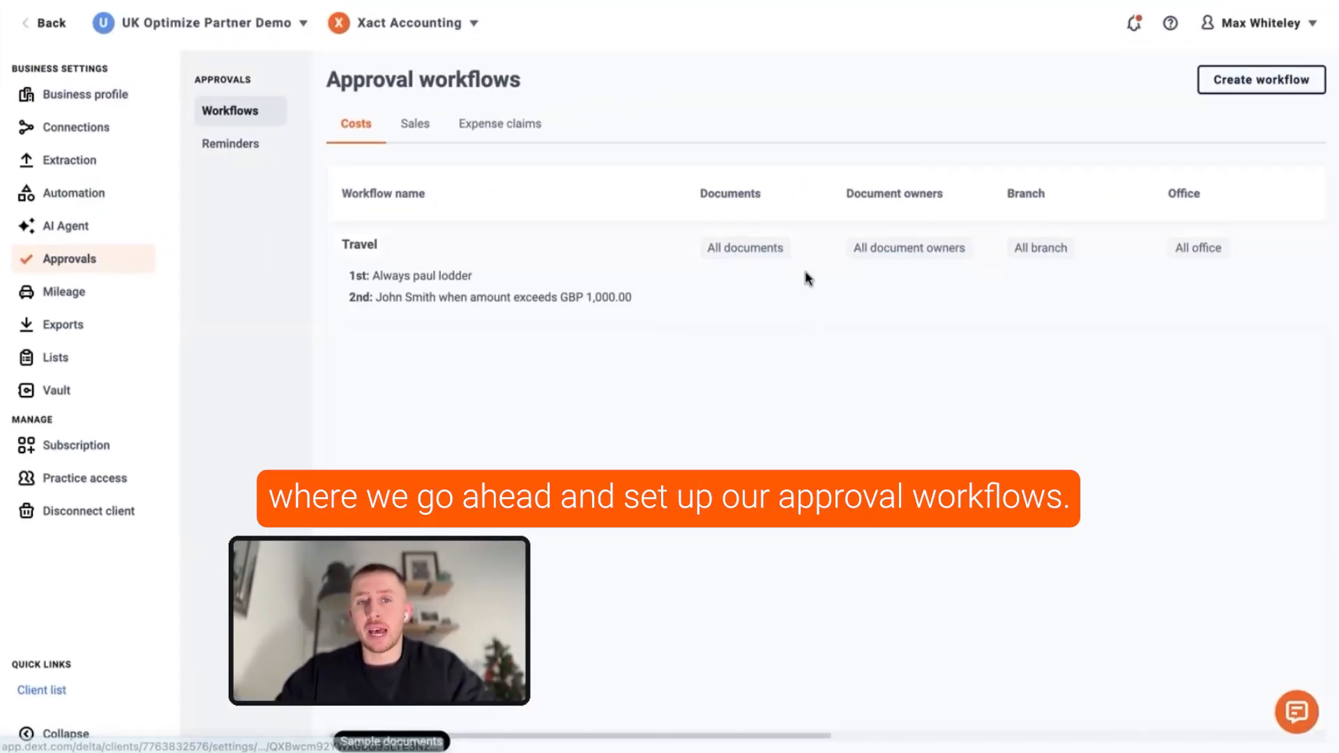
{"action": "left_click", "coordinate": [487, 303]}
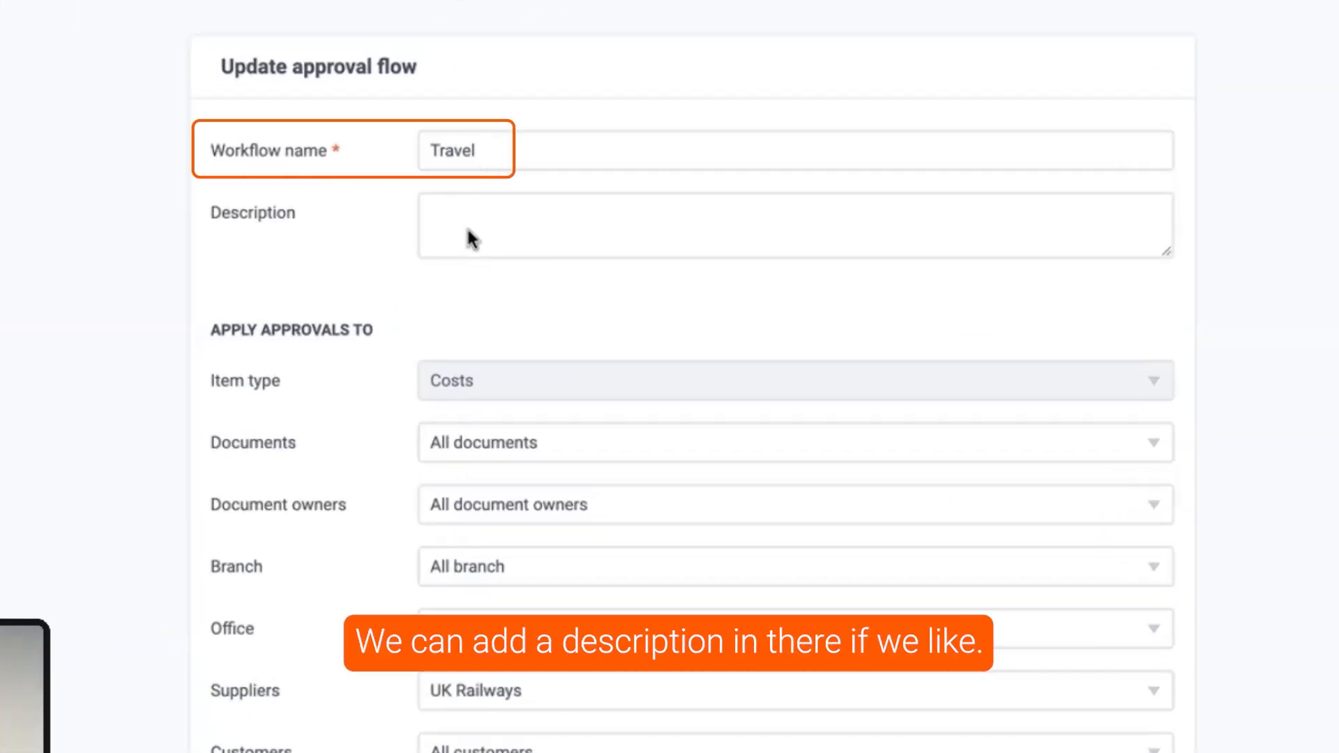
Review which cost items the Travel workflow applies to and the approver type options for its first stage
{"action": "scroll", "coordinate": [389, 254], "scroll_direction": "down", "scroll_amount": 3}
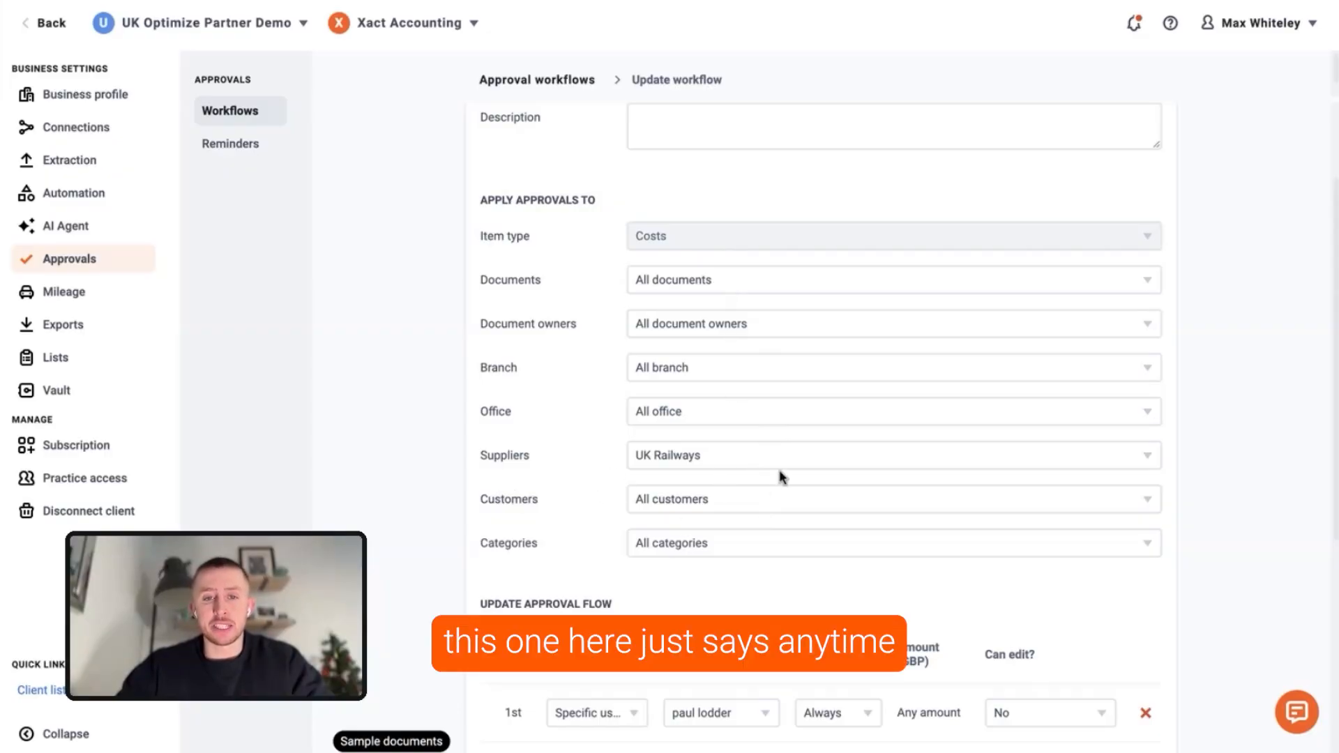
{"action": "scroll", "coordinate": [698, 461], "scroll_direction": "up", "scroll_amount": 3}
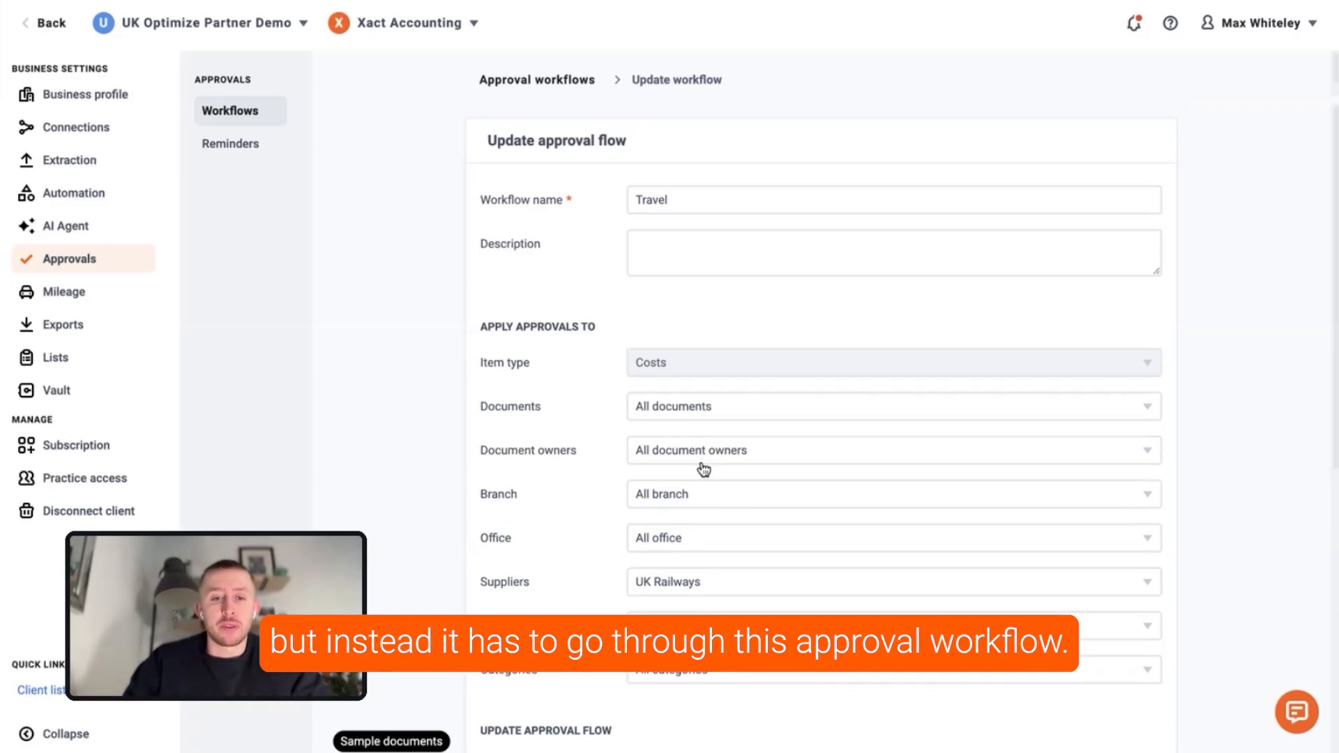
{"action": "scroll", "coordinate": [724, 459], "scroll_direction": "down", "scroll_amount": 1}
{"action": "scroll", "coordinate": [724, 459], "scroll_direction": "down", "scroll_amount": 5}
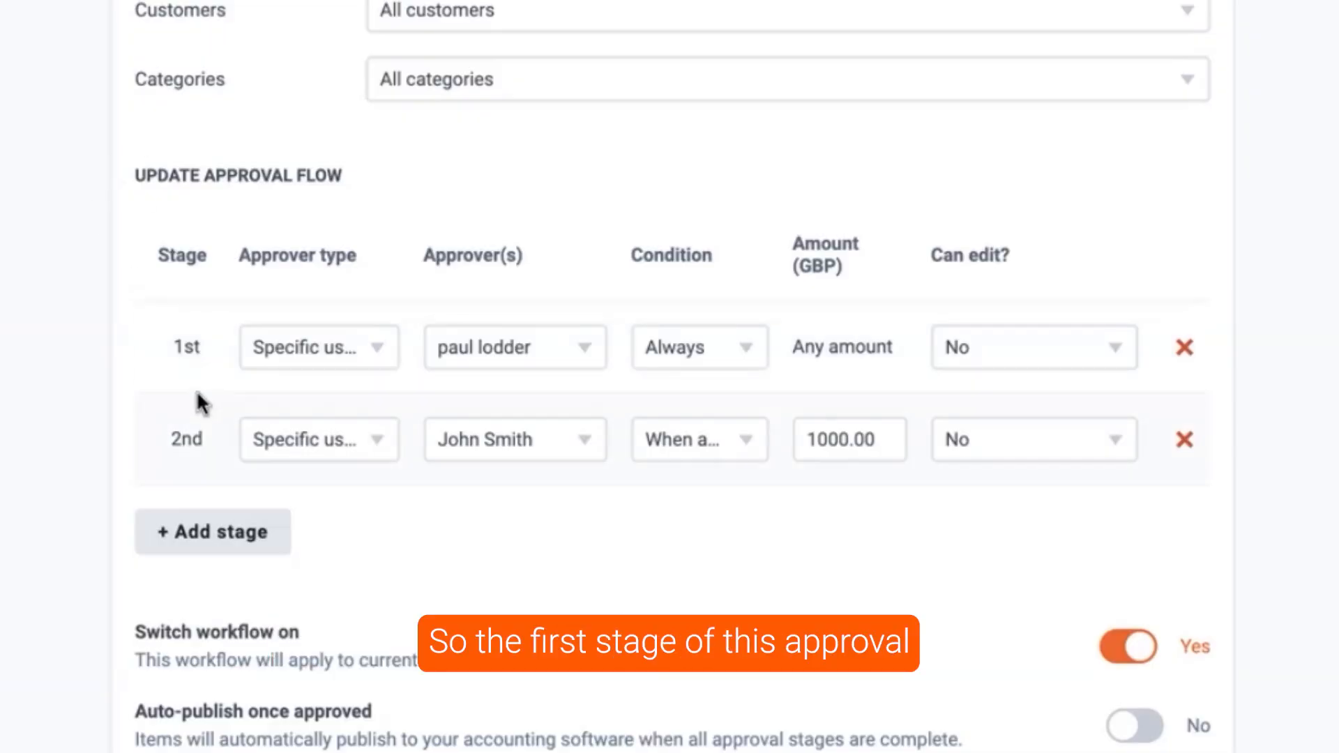
{"action": "left_click", "coordinate": [333, 361]}
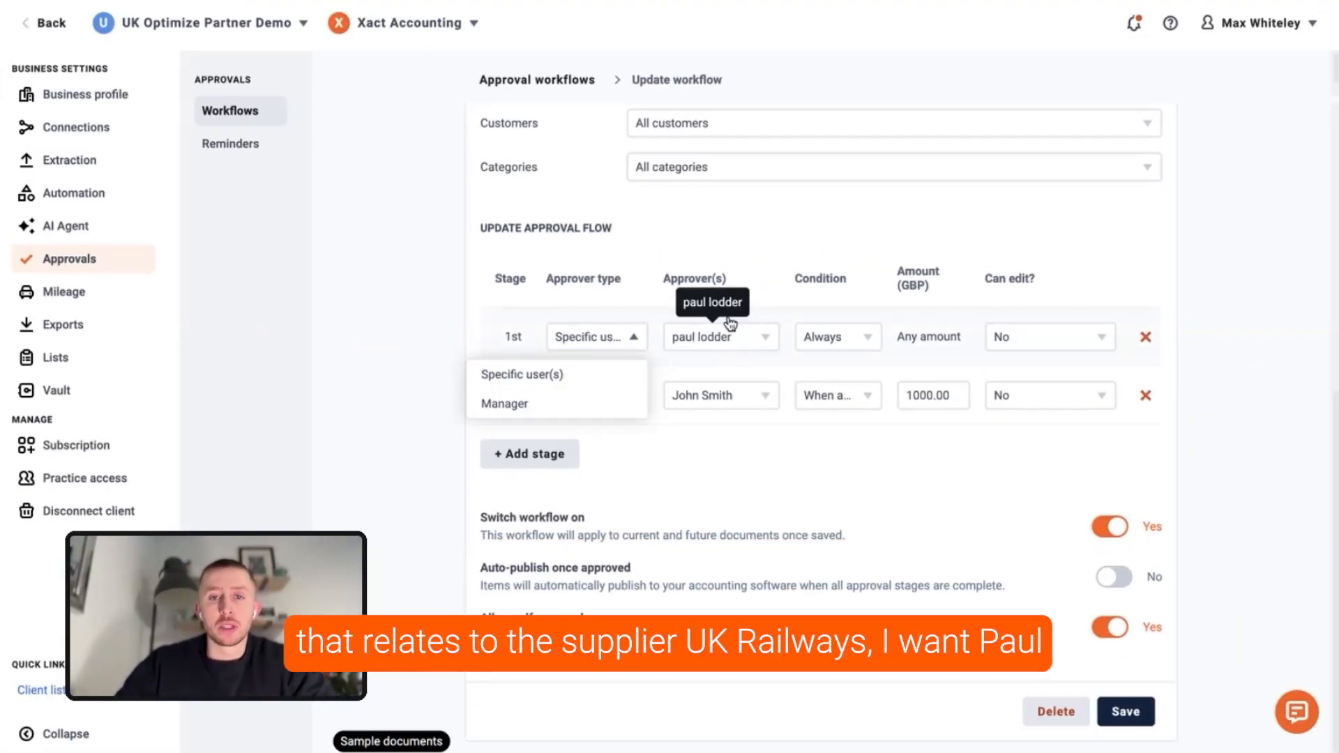
{"action": "left_click", "coordinate": [772, 252]}
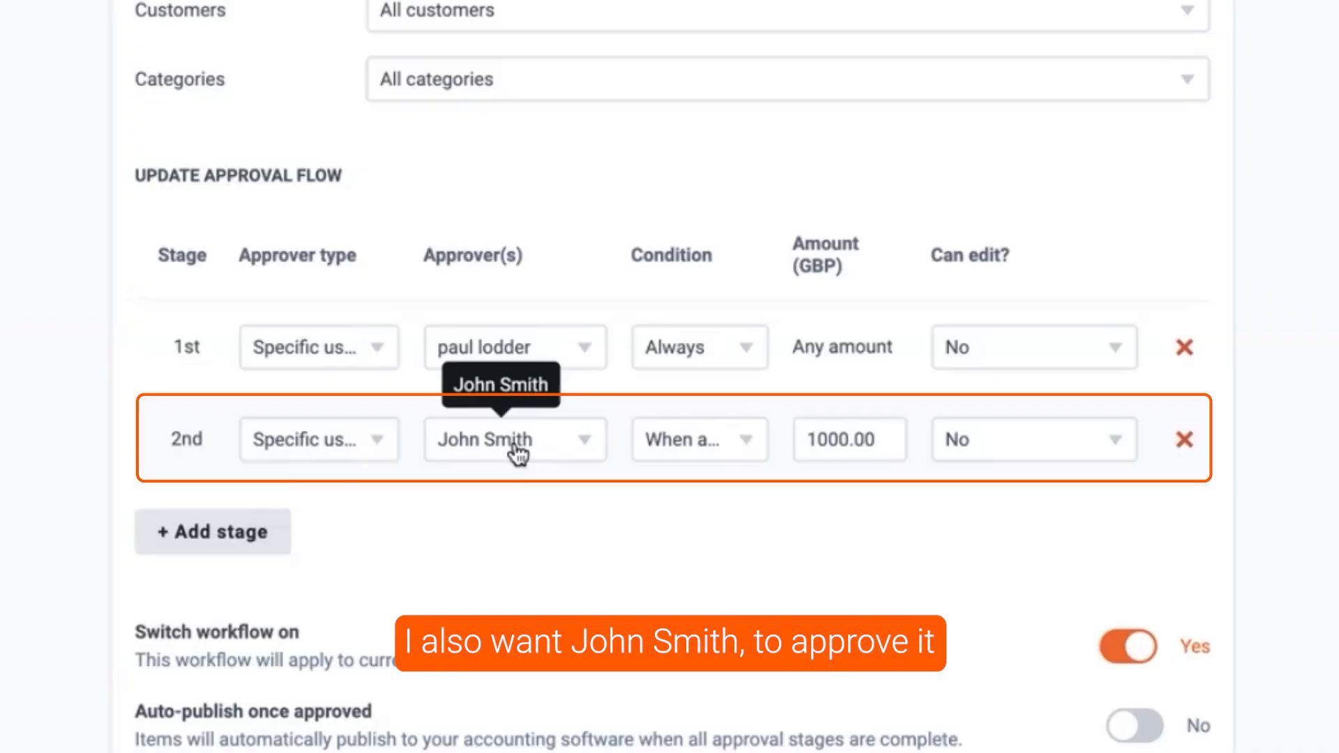
View the second stage's condition options and the item details its approver can be allowed to edit
{"action": "left_click", "coordinate": [655, 436]}
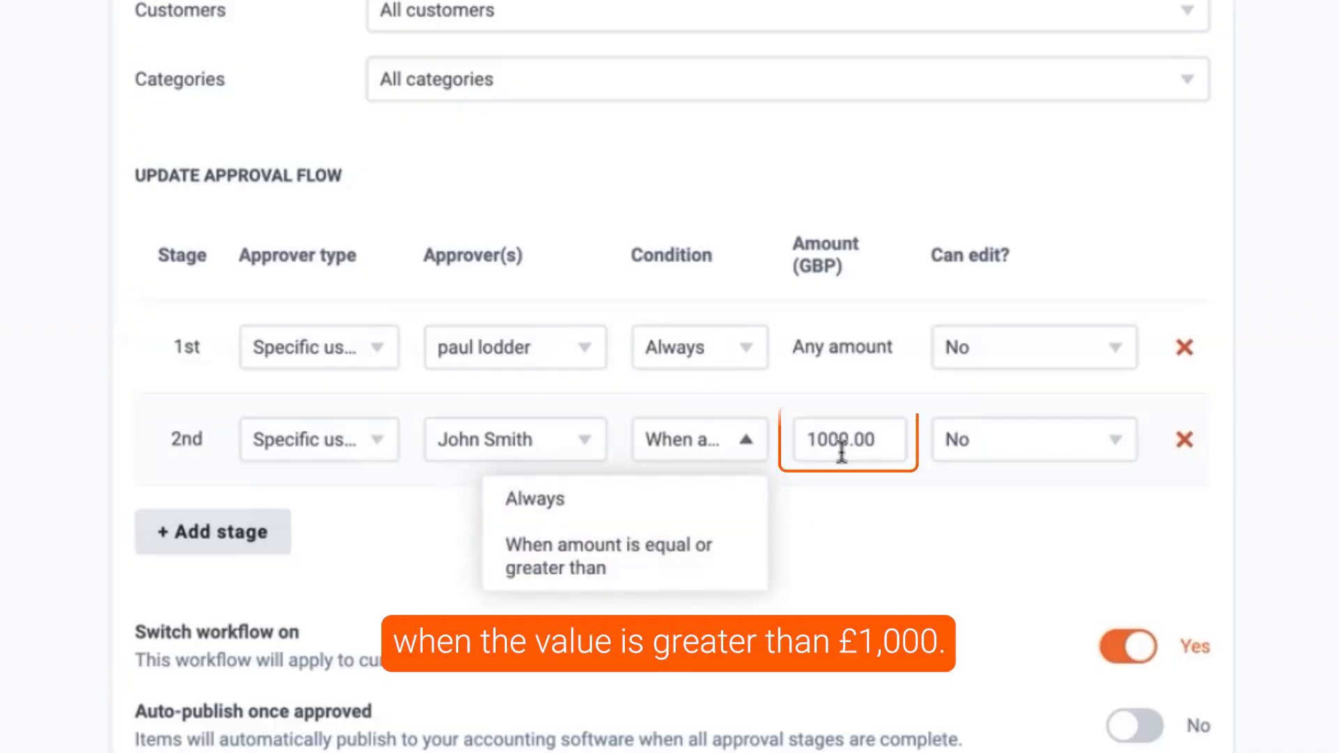
{"action": "left_click", "coordinate": [897, 535]}
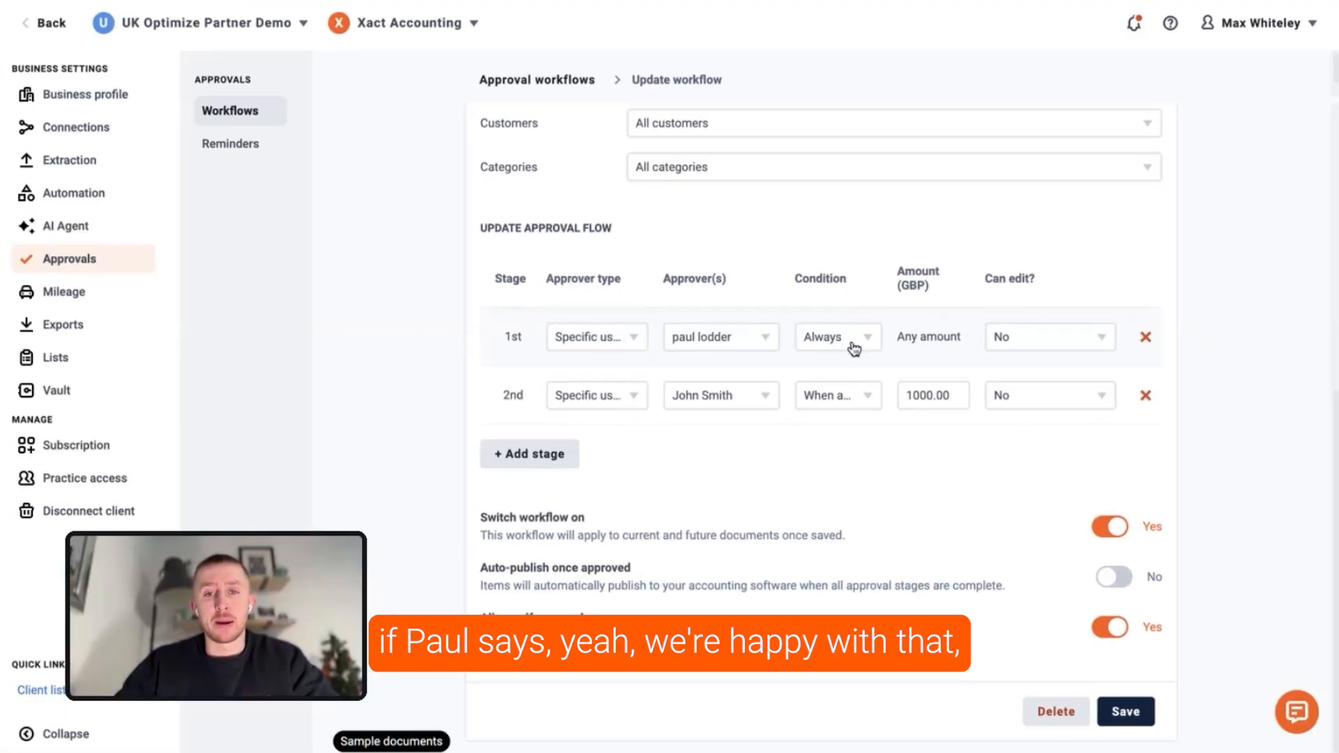
{"action": "left_click", "coordinate": [1053, 403]}
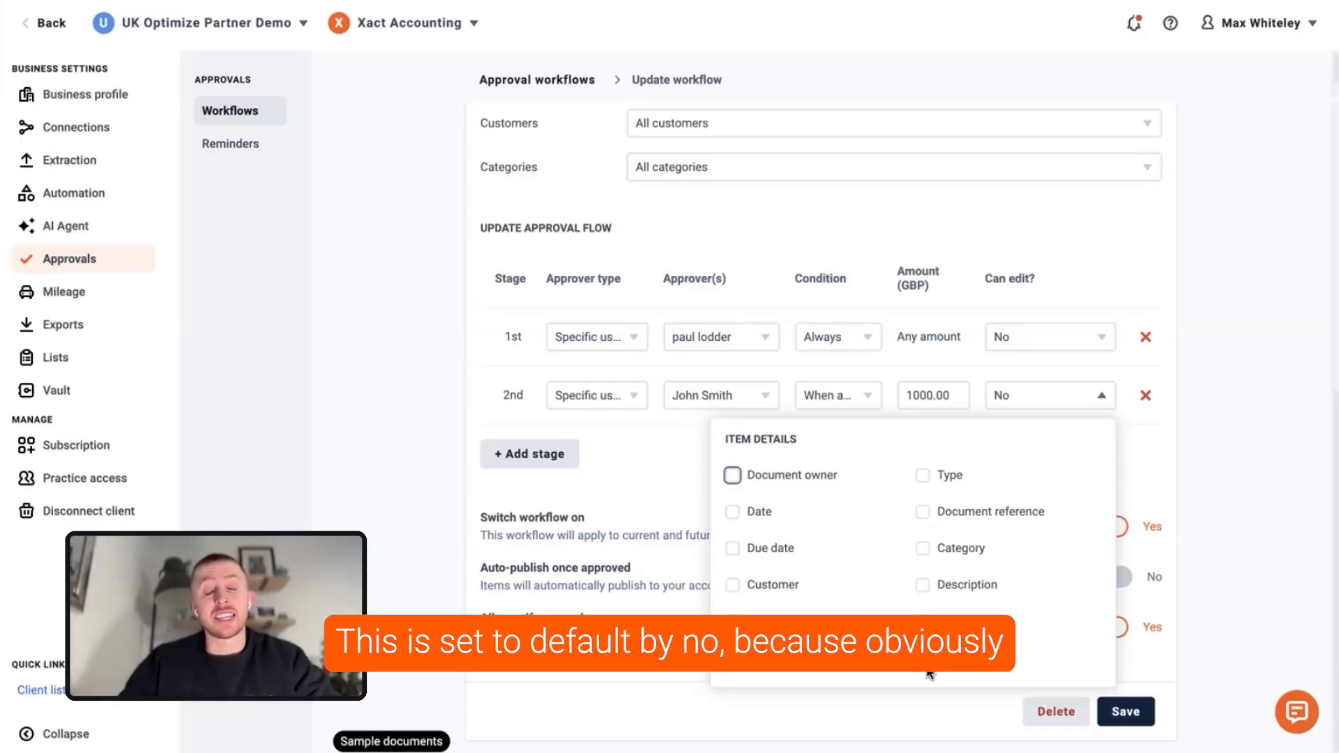
{"action": "left_click", "coordinate": [1279, 454]}
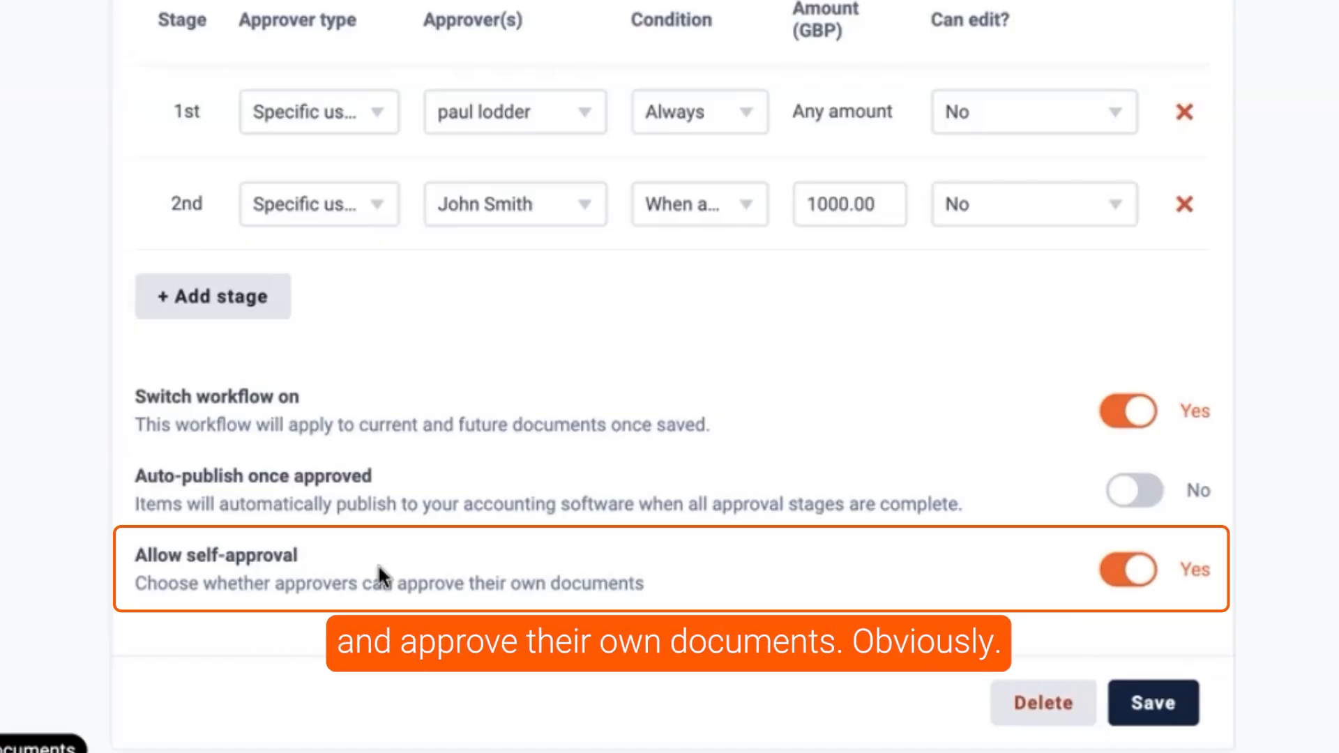
Switch self-approval off and back on, and save the Travel workflow
{"action": "left_click", "coordinate": [1142, 581]}
{"action": "left_click", "coordinate": [1143, 581]}
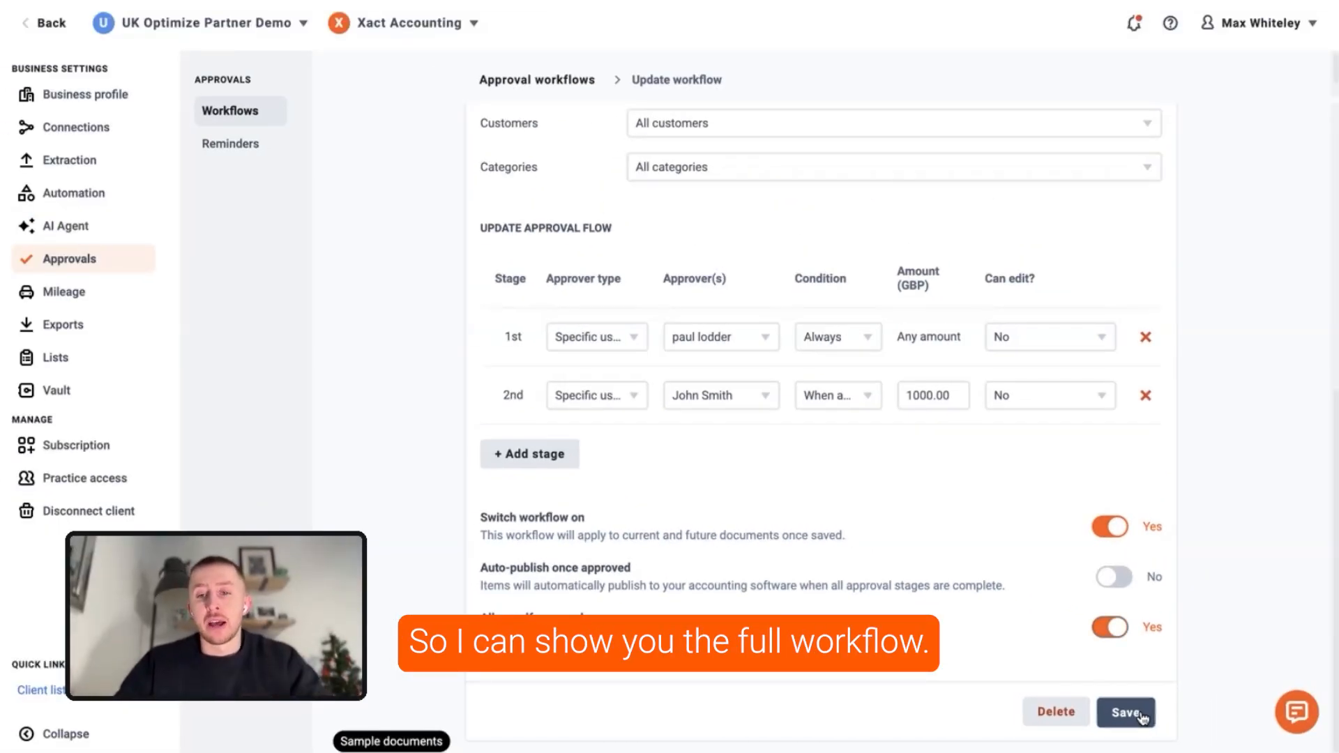
{"action": "left_click", "coordinate": [1141, 713]}
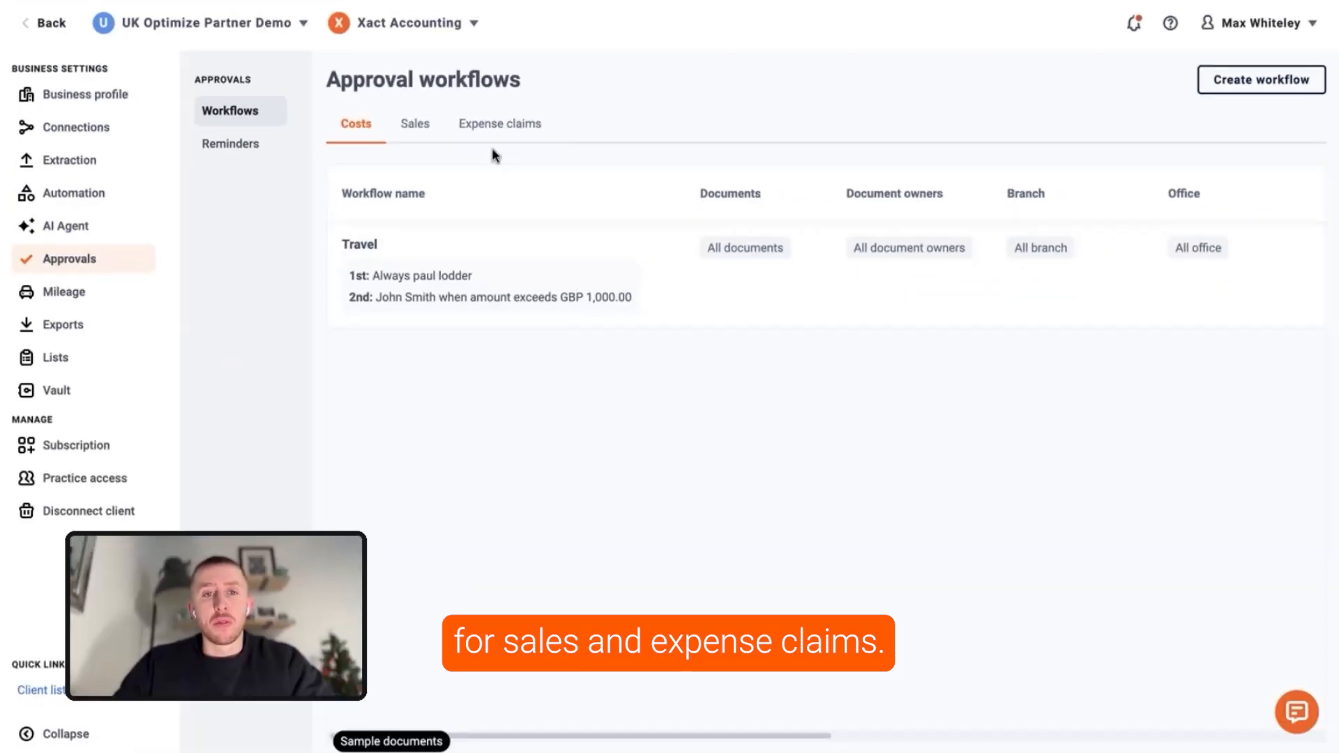
Reopen the Travel workflow and view the first stage's approver types, including the Manager option
{"action": "left_click", "coordinate": [509, 315]}
{"action": "scroll", "coordinate": [509, 308], "scroll_direction": "down", "scroll_amount": 5}
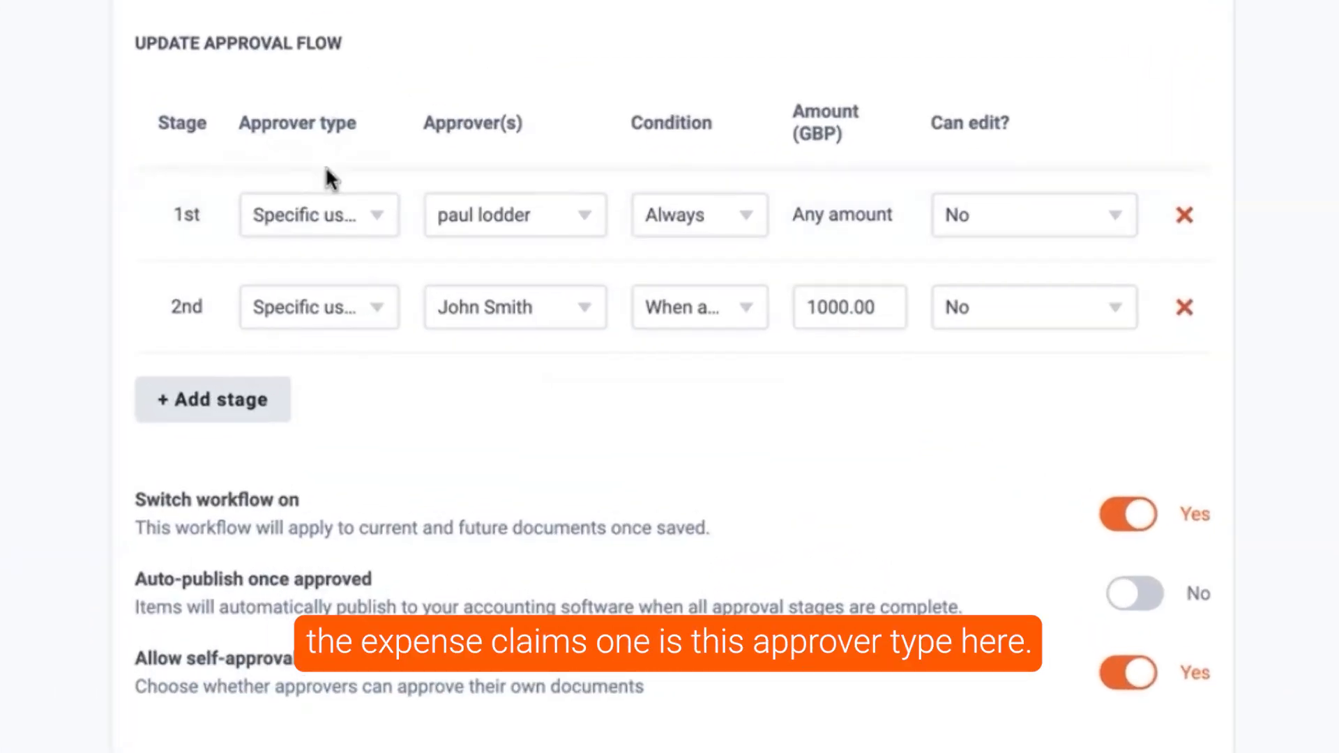
{"action": "left_click", "coordinate": [325, 230]}
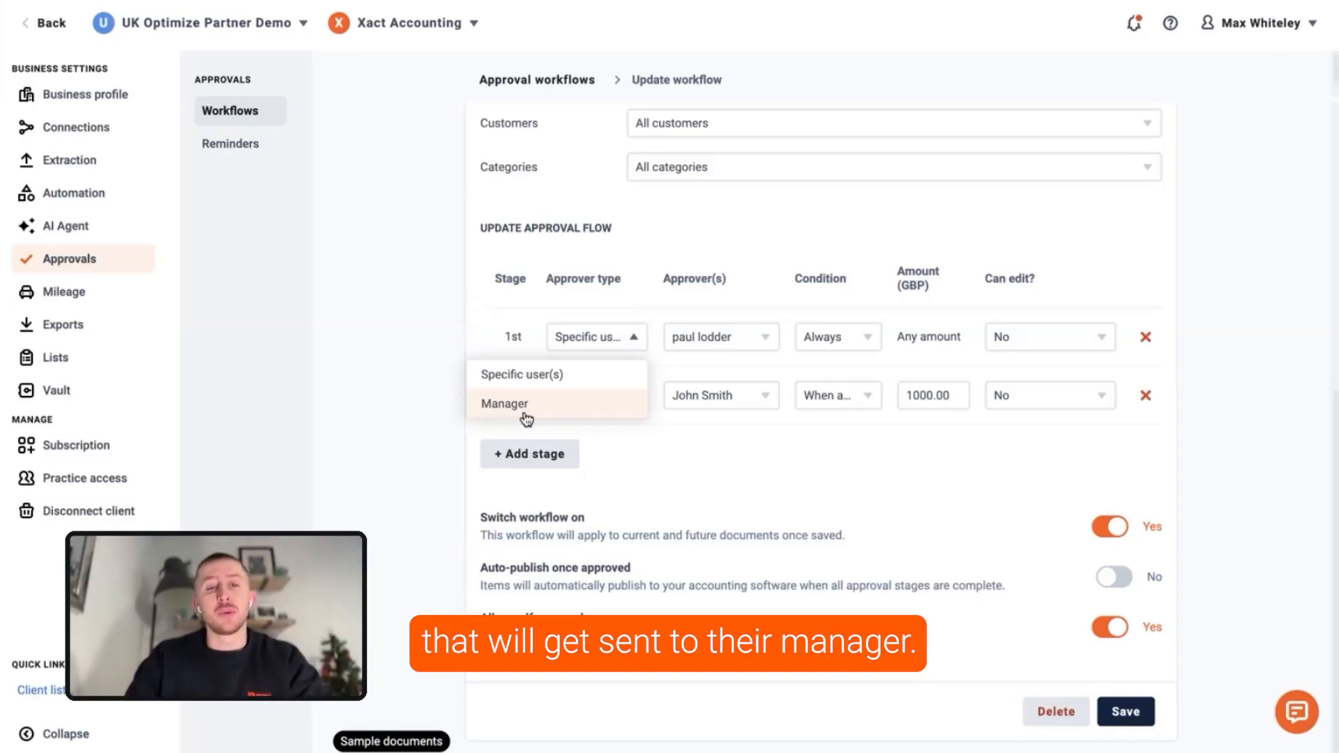
{"action": "left_click", "coordinate": [453, 318]}
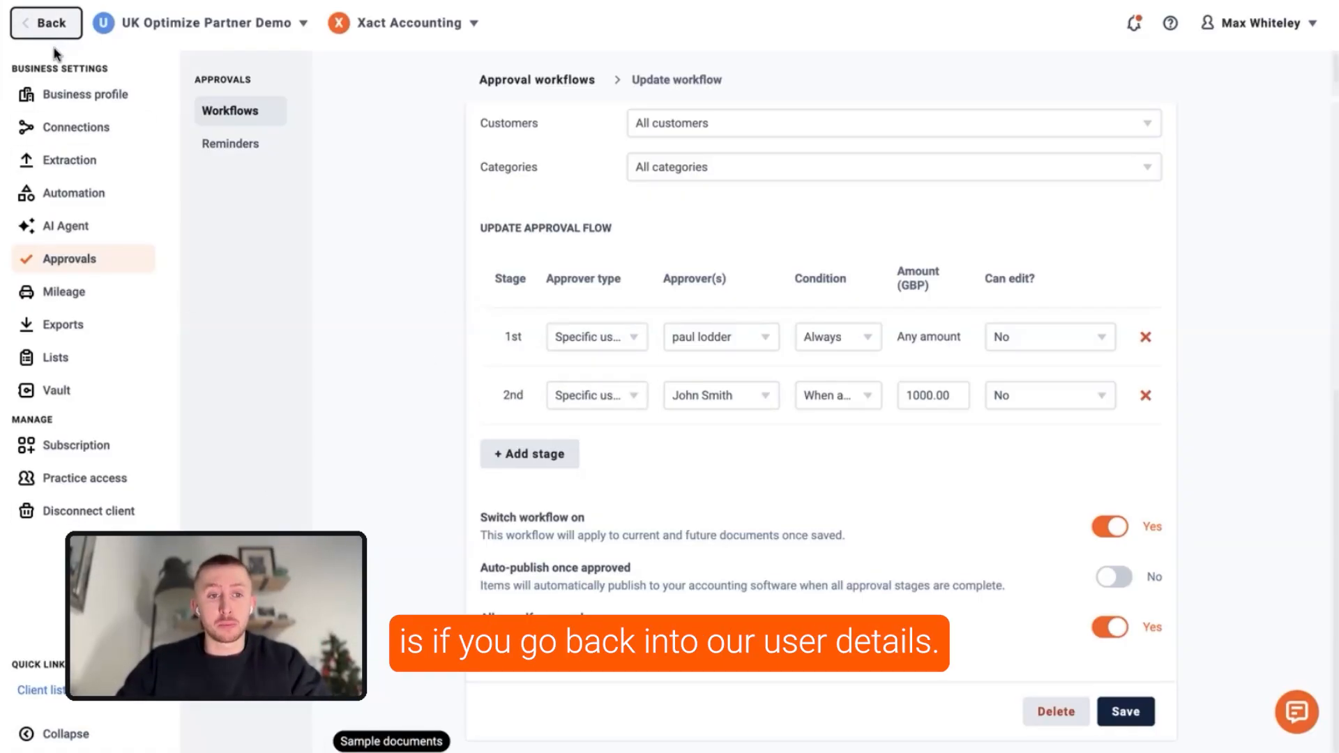
Open the user details of the Business Admin who last logged in on 17 Jan 2025 to check the assigned manager
{"action": "left_click", "coordinate": [46, 23]}
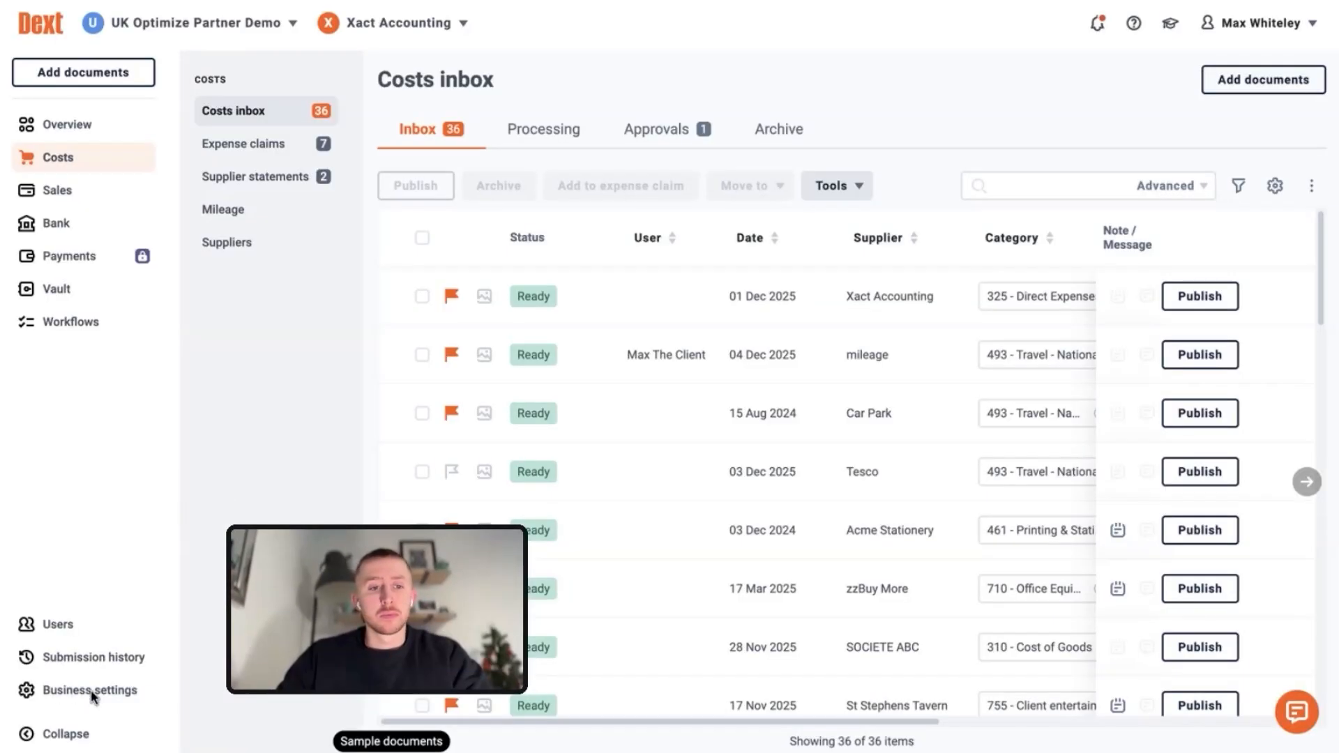
{"action": "left_click", "coordinate": [65, 631]}
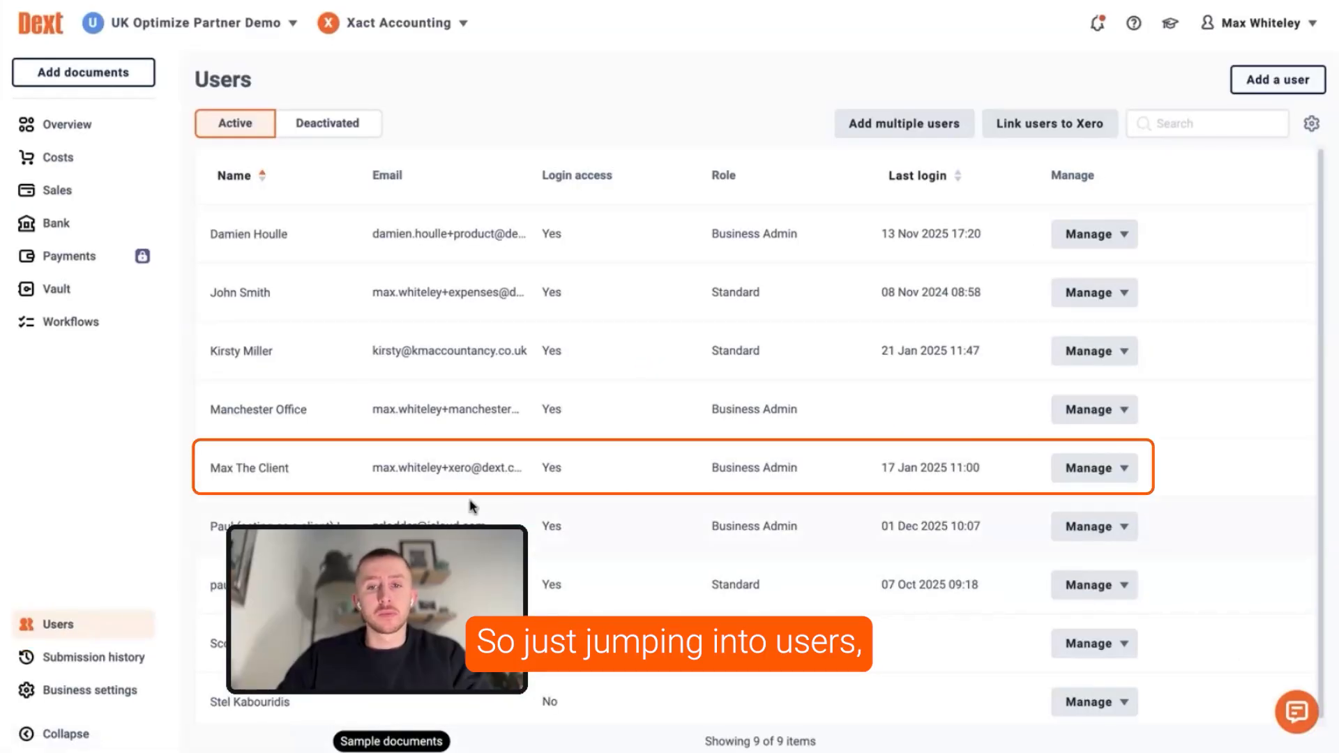
{"action": "left_click", "coordinate": [1124, 466]}
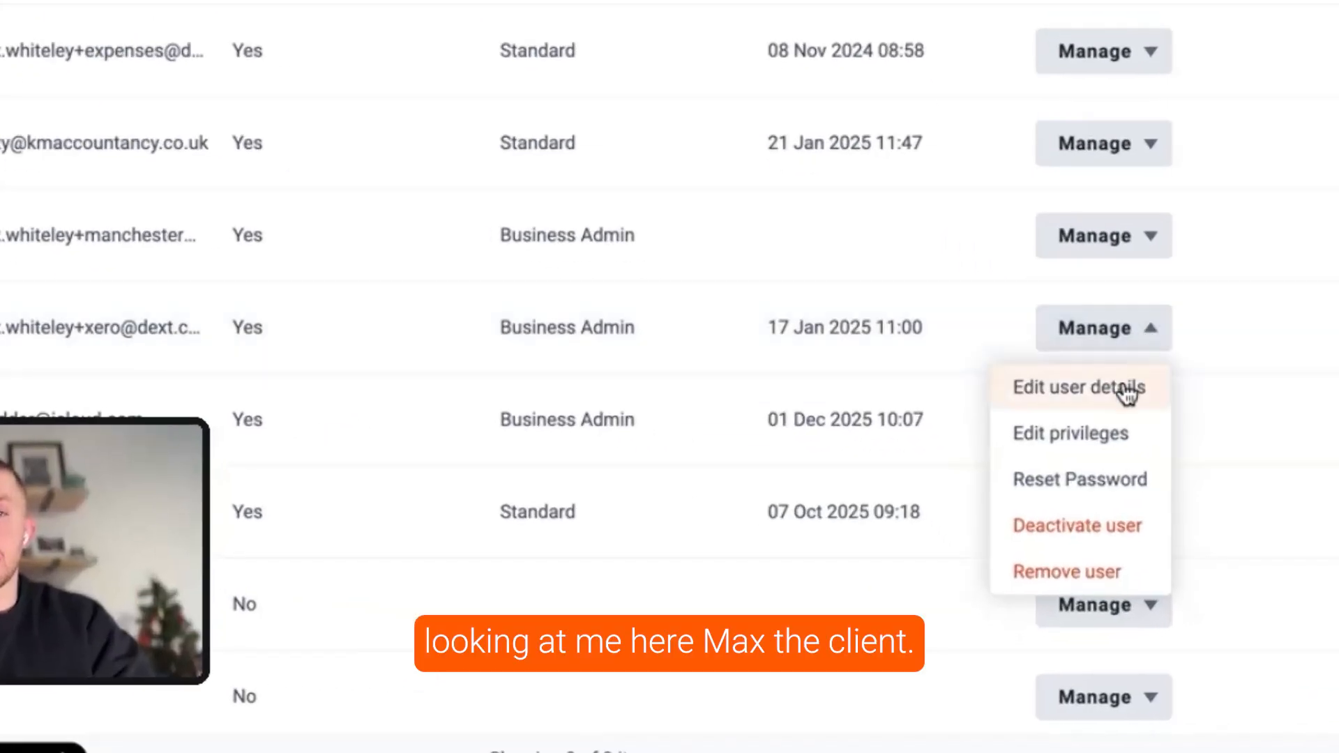
{"action": "left_click", "coordinate": [1125, 403]}
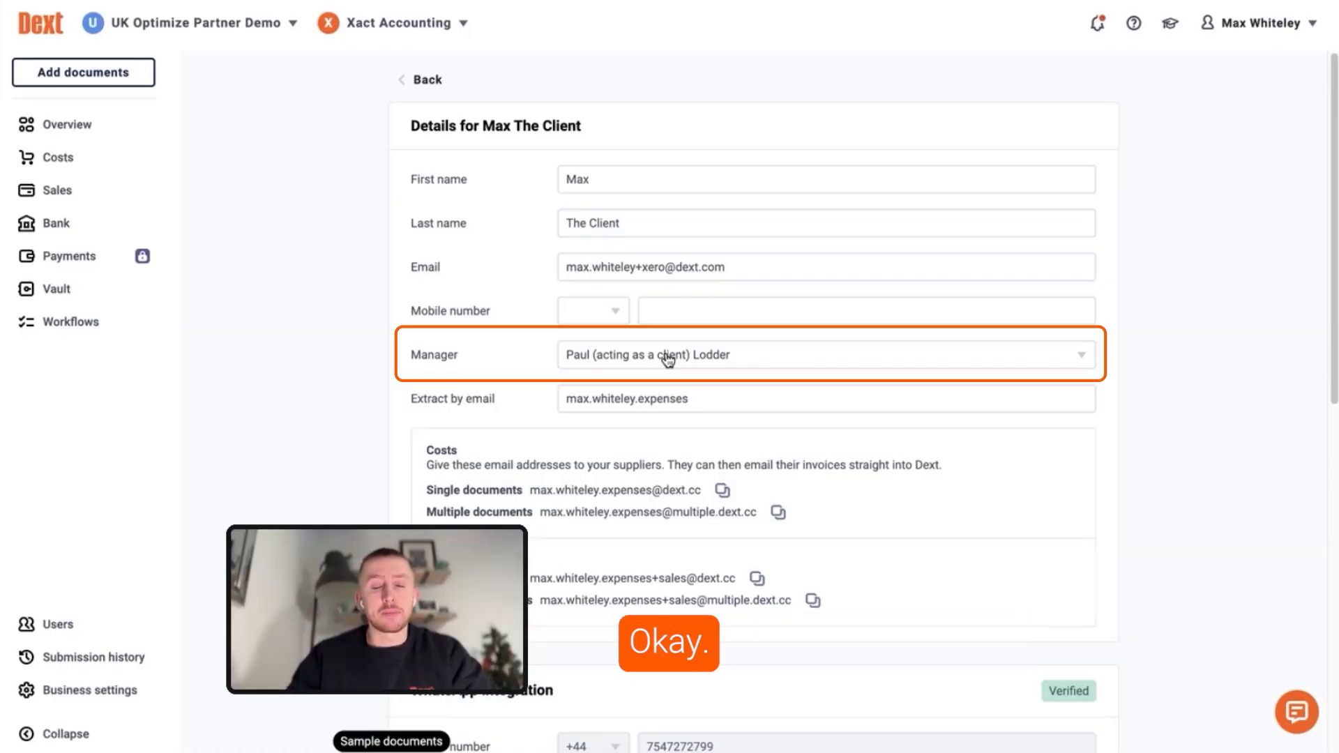
Return to the client list, find Xact Accounting by searching "xac", and open its costs inbox to view the items
{"action": "left_click", "coordinate": [56, 16]}
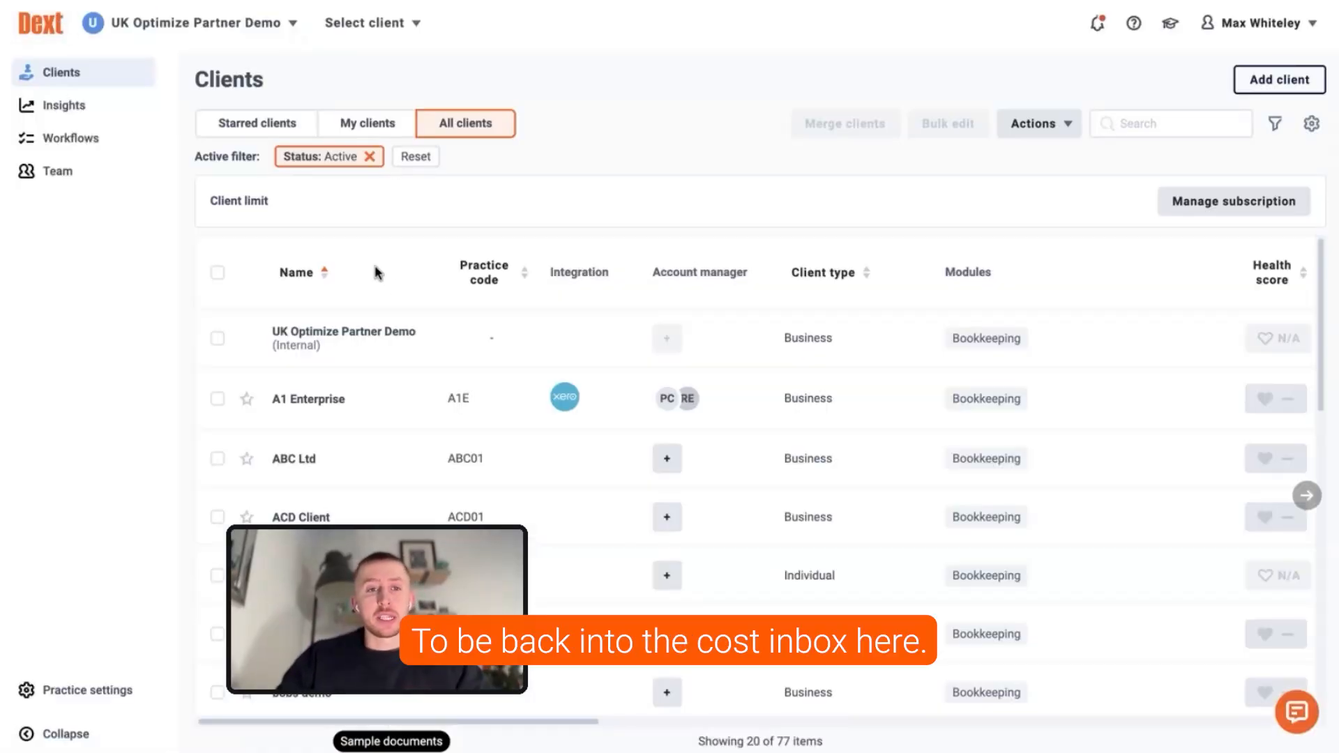
{"action": "left_click", "coordinate": [364, 25]}
{"action": "type", "text": "xac"}
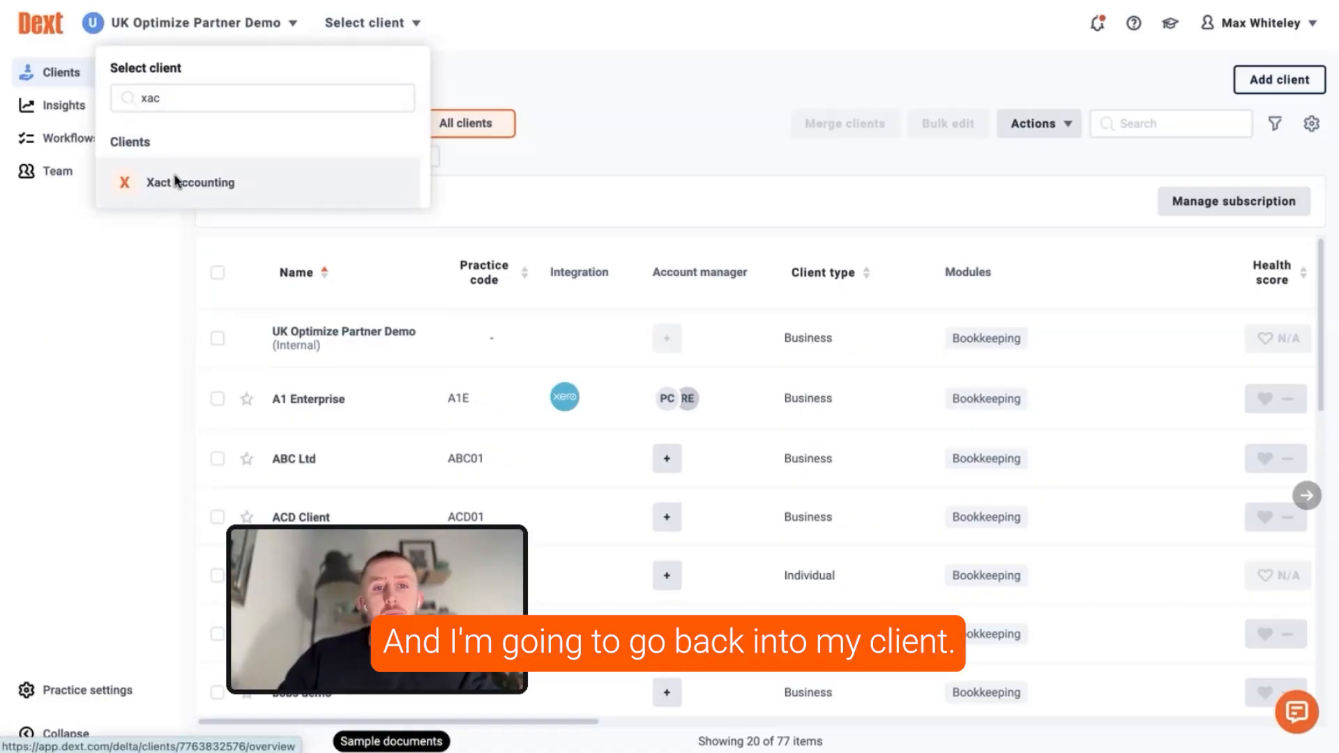
{"action": "left_click", "coordinate": [175, 181]}
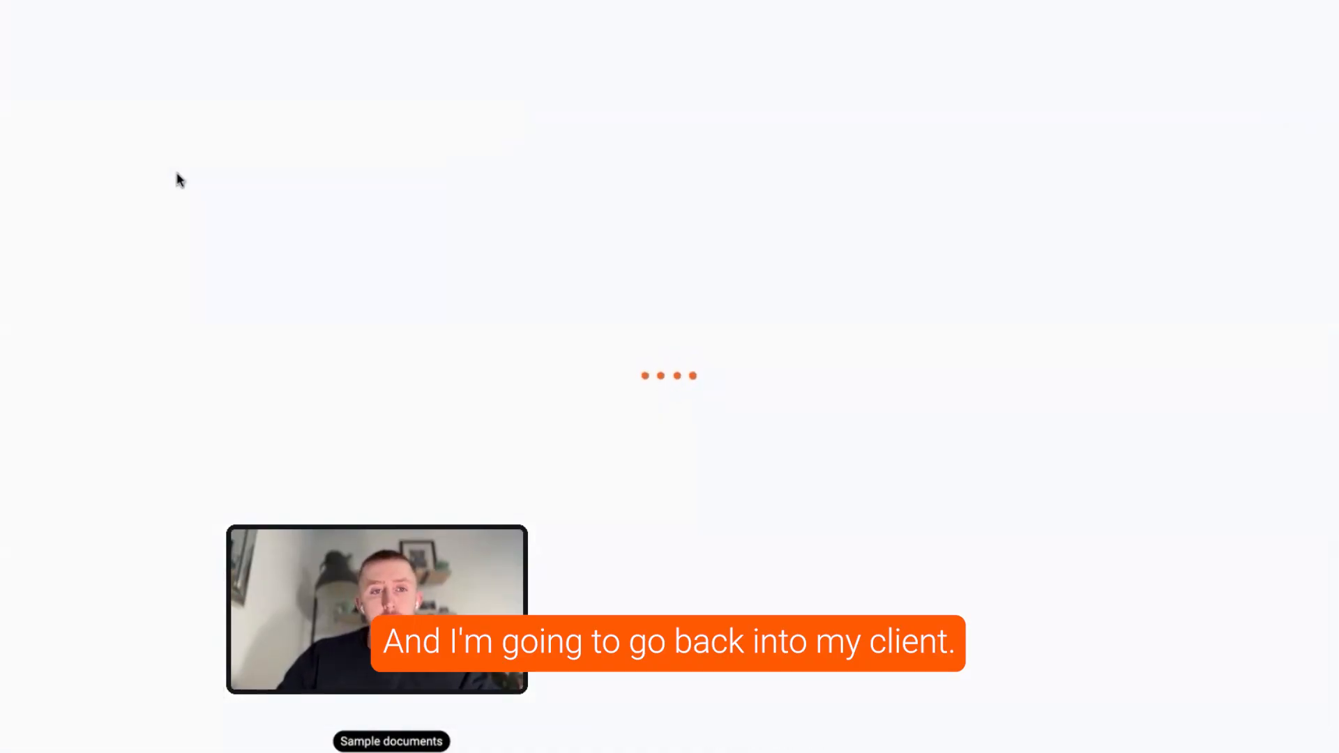
{"action": "left_click", "coordinate": [69, 158]}
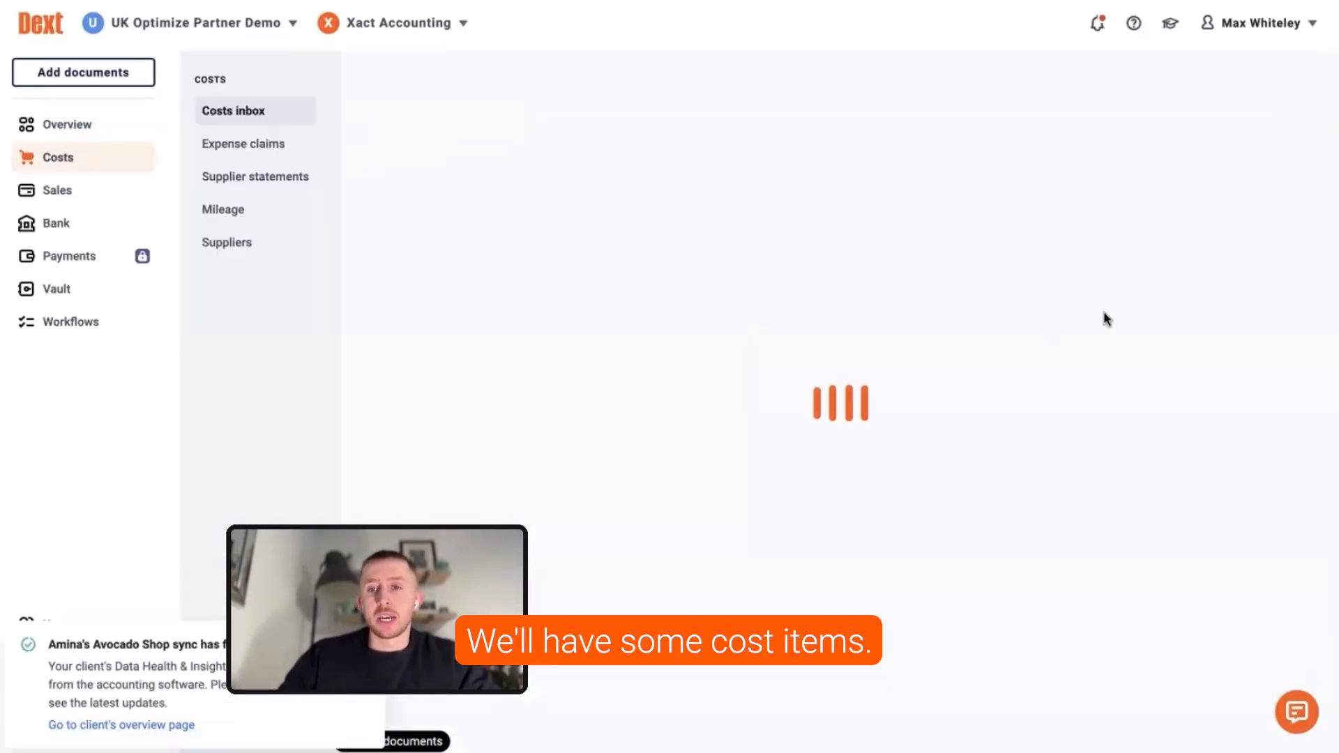
{"action": "scroll", "coordinate": [1211, 323], "scroll_direction": "down", "scroll_amount": 5}
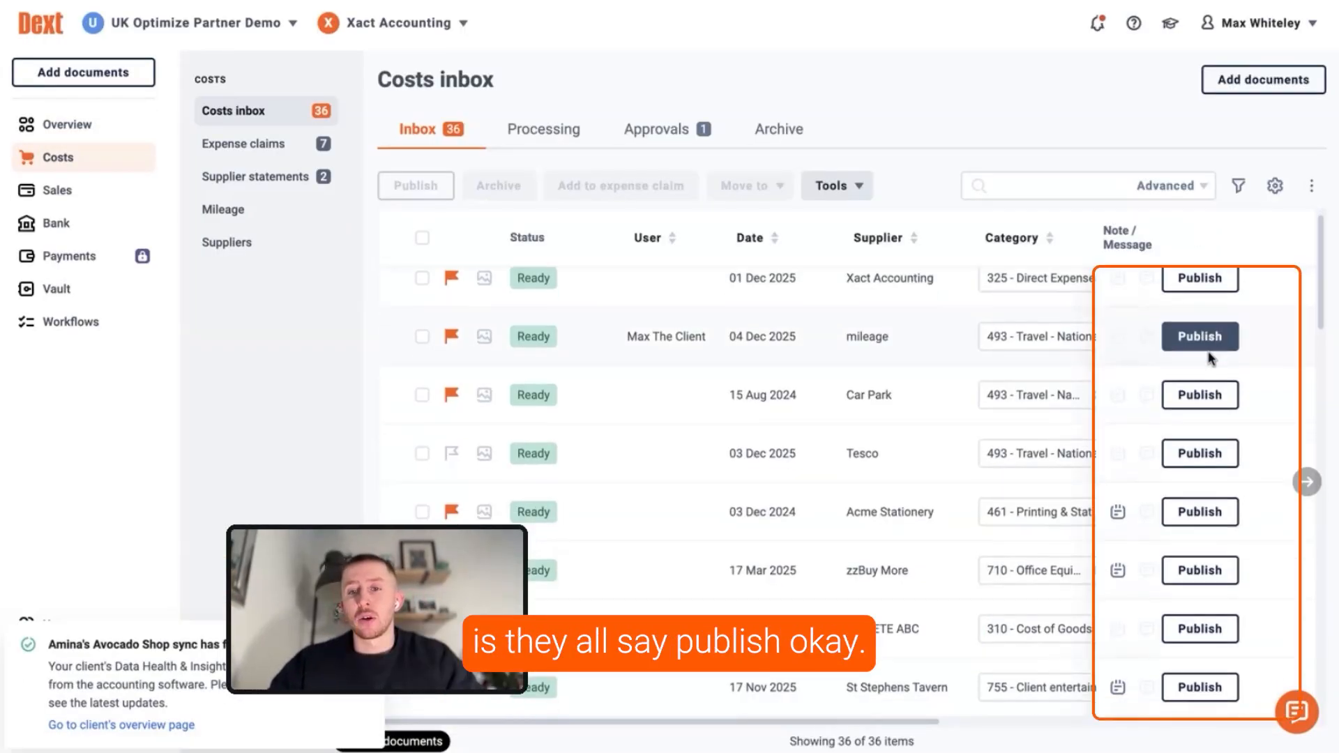
Open the rejected UK Railways receipt dated 25 Oct 2023, check its category, and request approval for it
{"action": "scroll", "coordinate": [1210, 387], "scroll_direction": "down", "scroll_amount": 15}
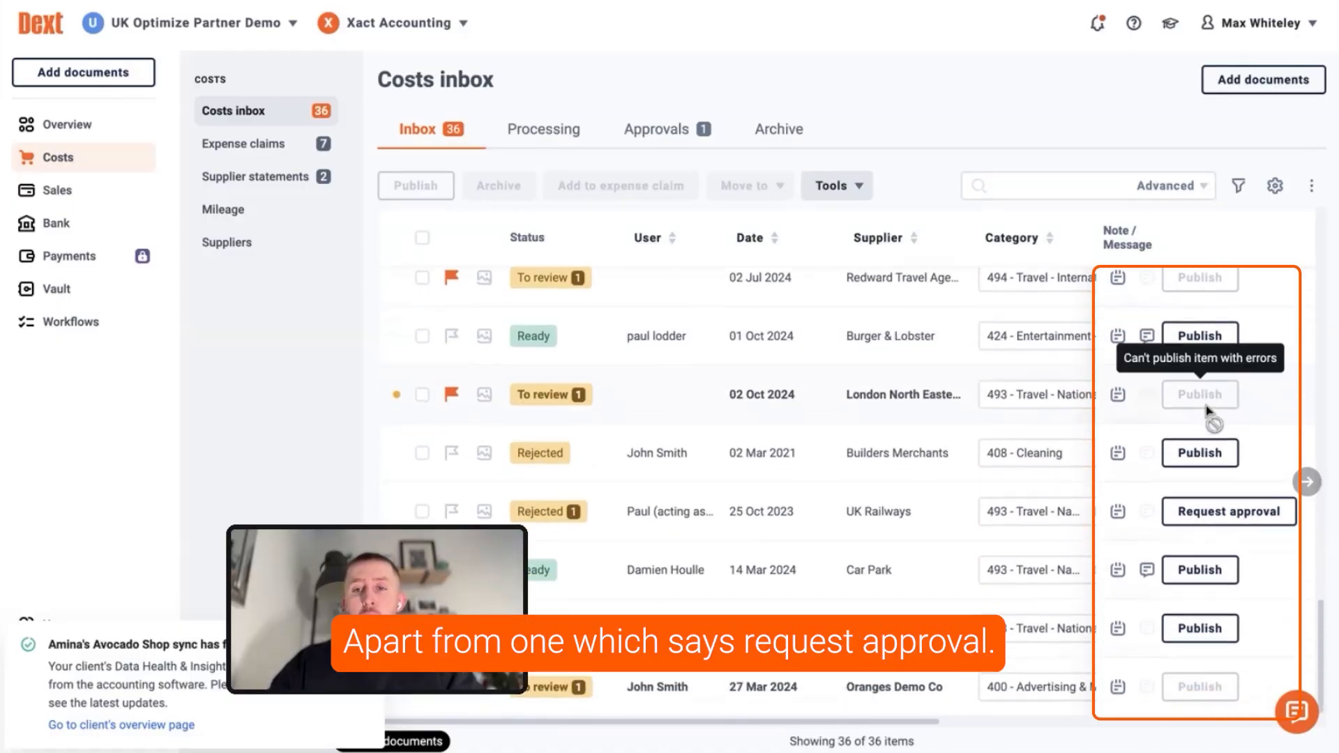
{"action": "left_click", "coordinate": [802, 519]}
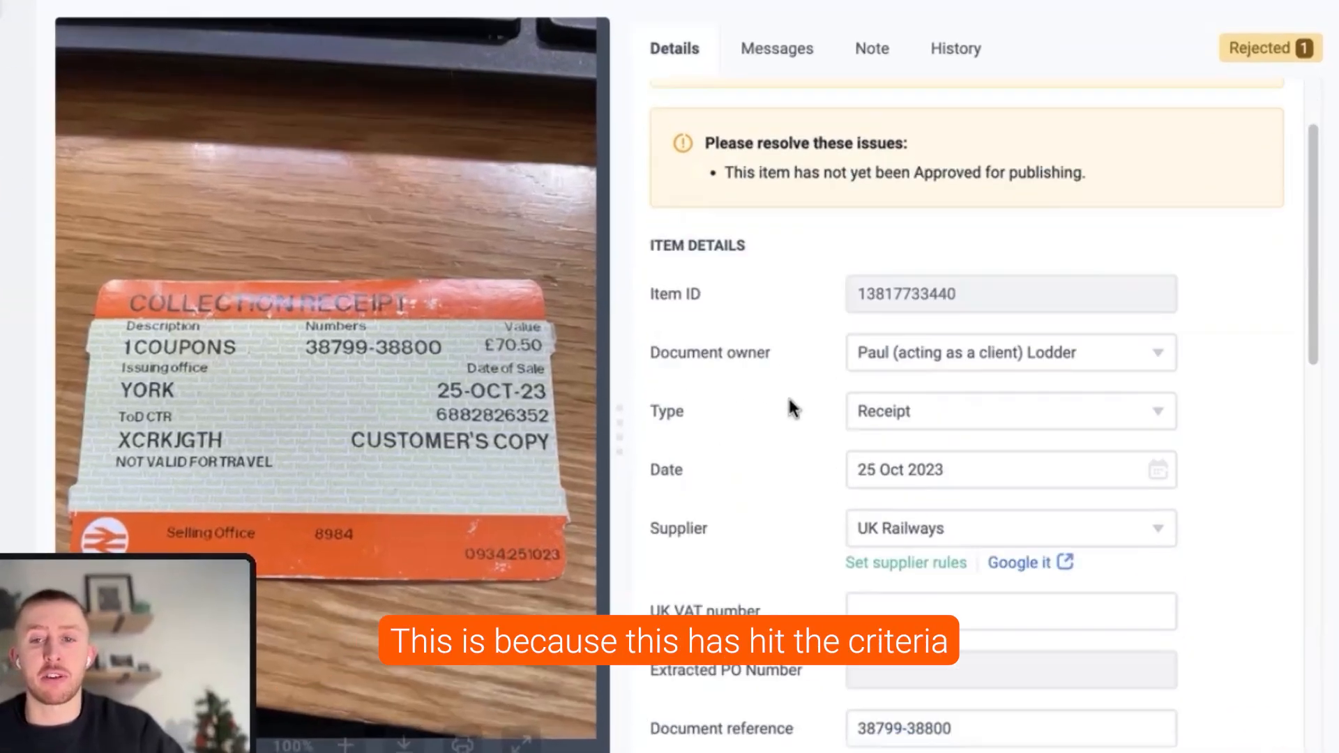
{"action": "scroll", "coordinate": [955, 406], "scroll_direction": "down", "scroll_amount": 6}
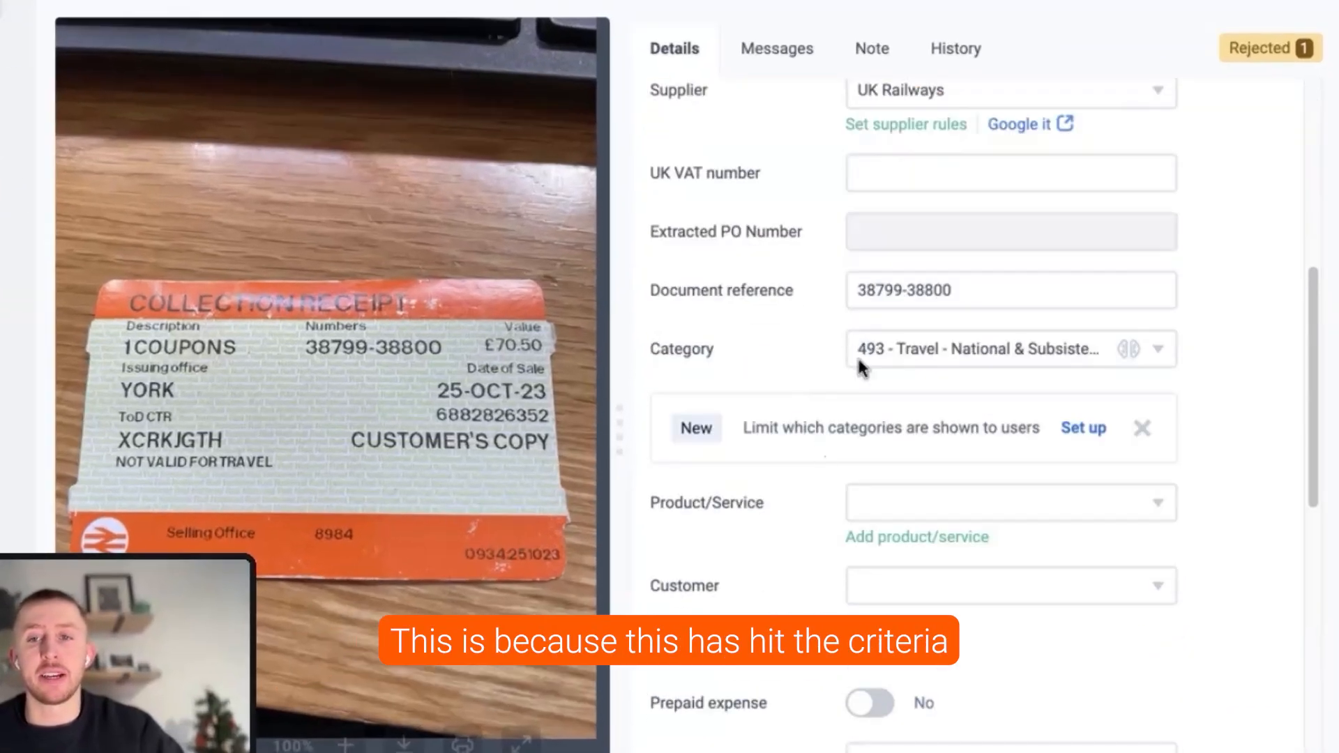
{"action": "scroll", "coordinate": [872, 251], "scroll_direction": "up", "scroll_amount": 1}
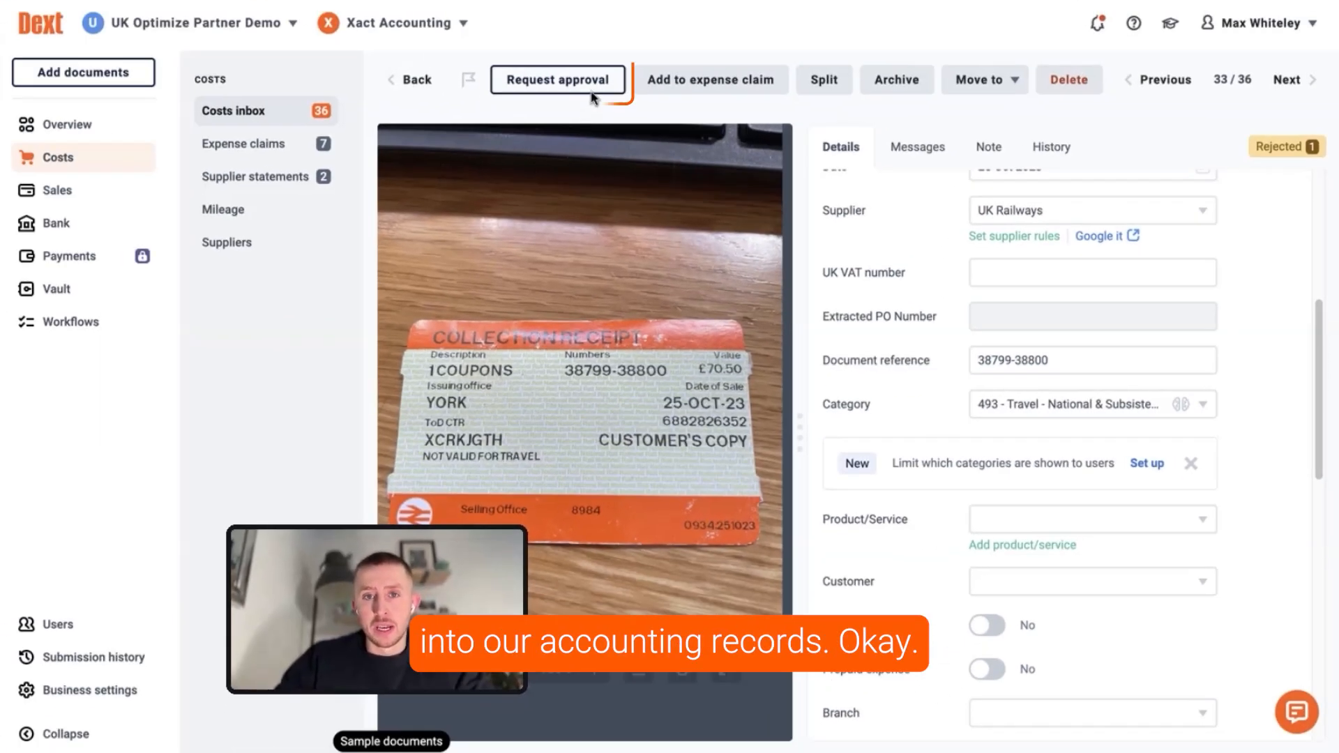
{"action": "left_click", "coordinate": [588, 82]}
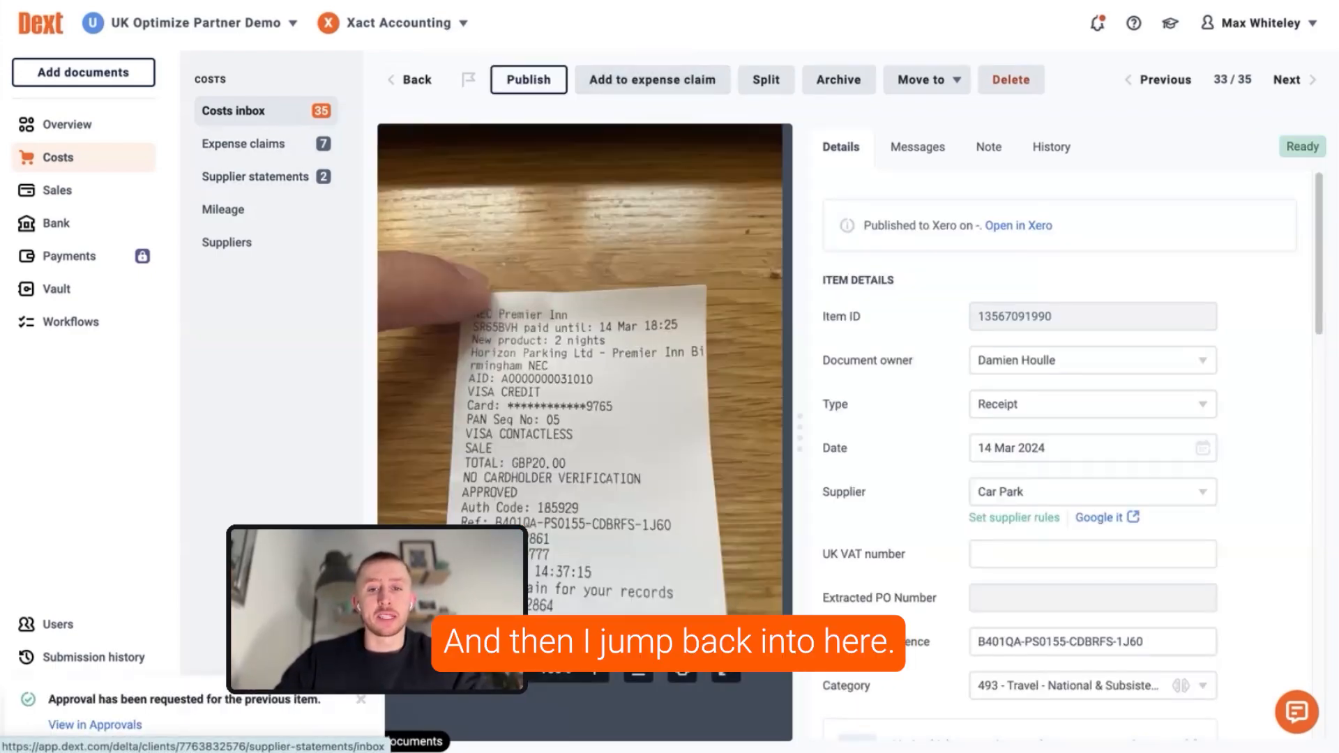
Return to the costs inbox and show all items awaiting or past approval, not only those assigned to the current account
{"action": "left_click", "coordinate": [251, 115]}
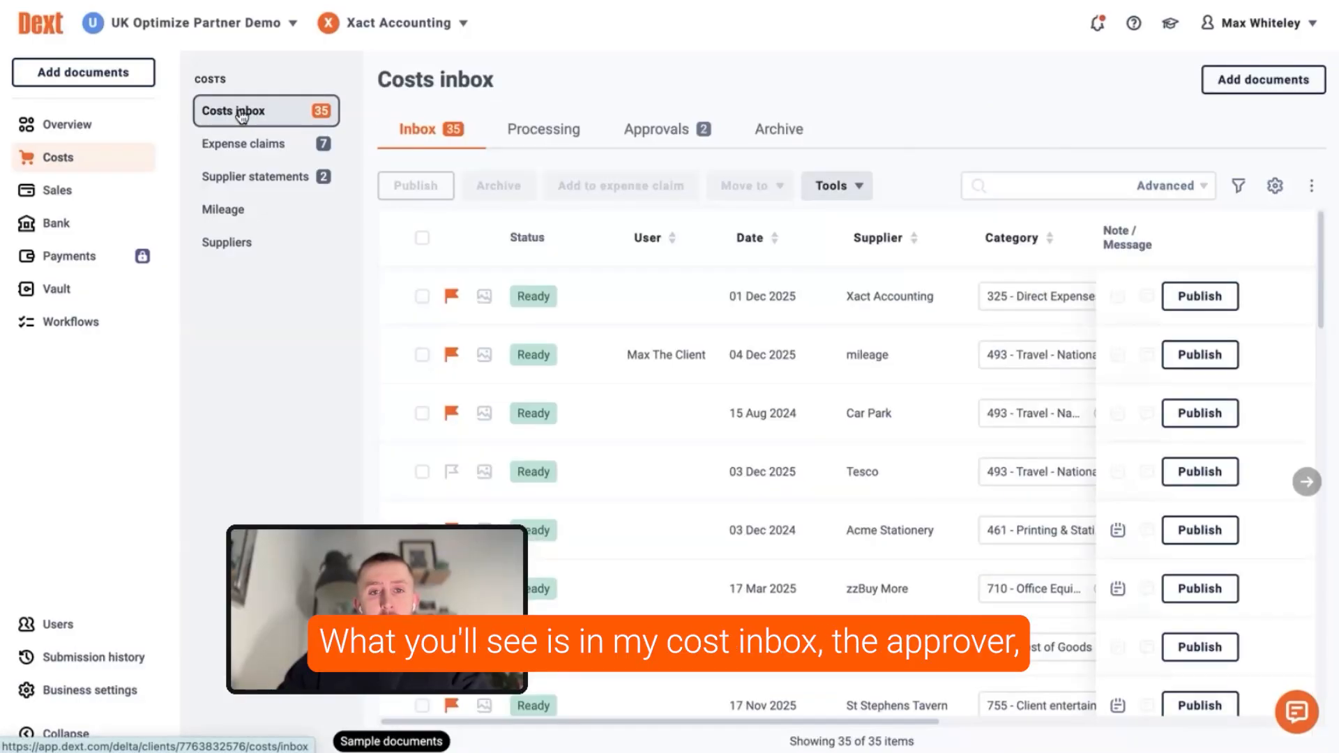
{"action": "left_click", "coordinate": [648, 129]}
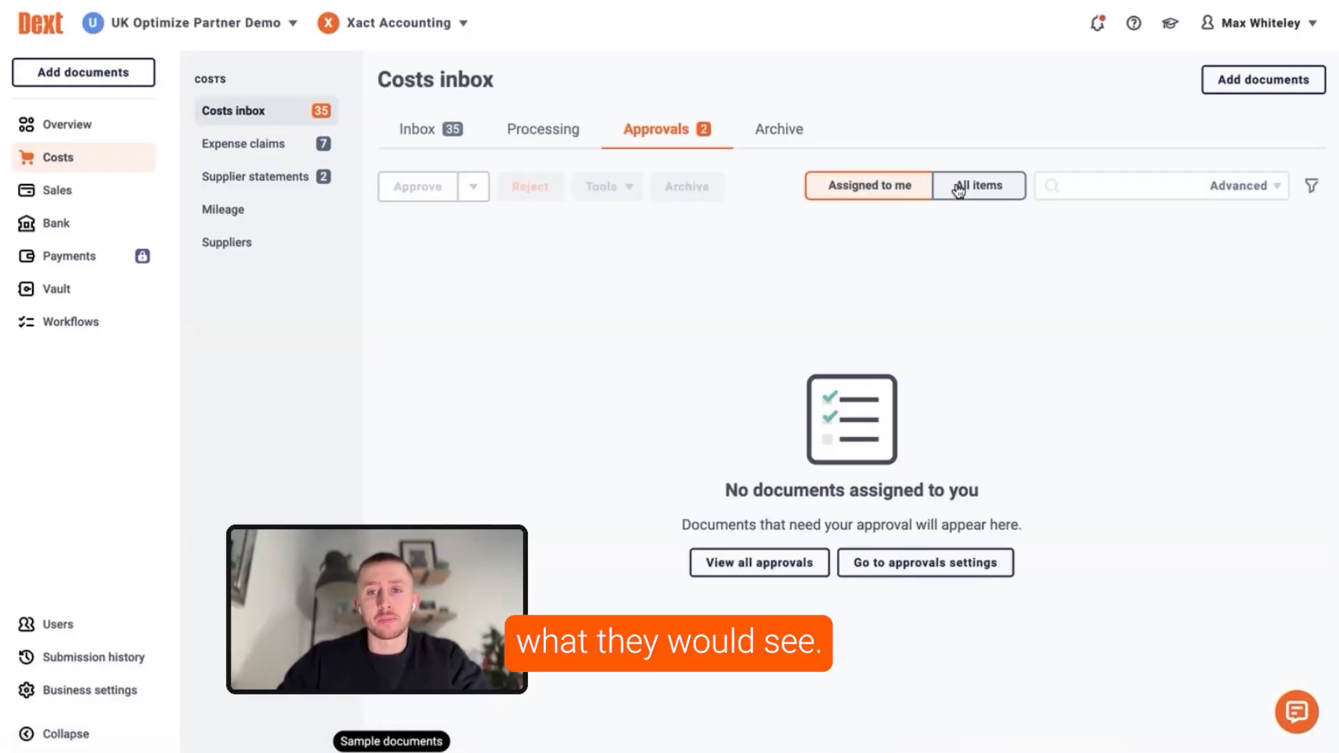
{"action": "left_click", "coordinate": [959, 187]}
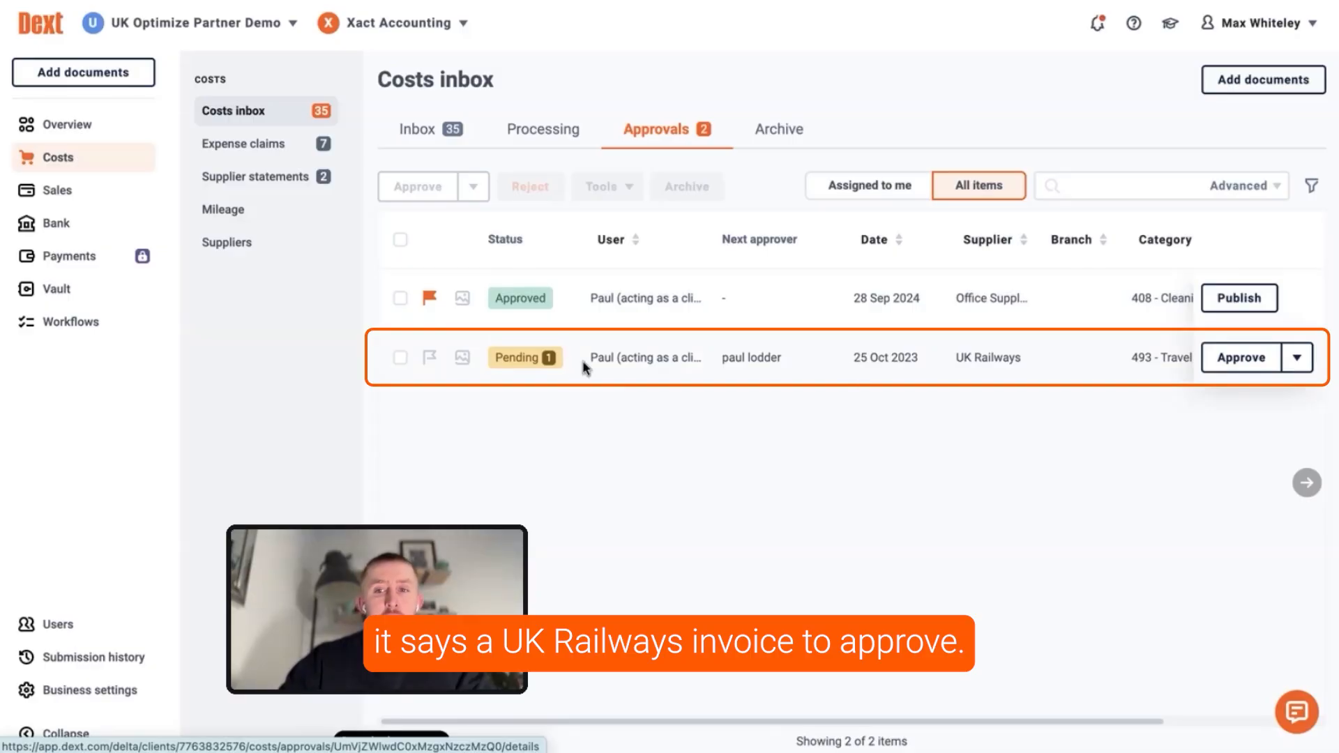
Open the pending UK Railways item and review its approval requirement, category and amount details
{"action": "left_click", "coordinate": [732, 360]}
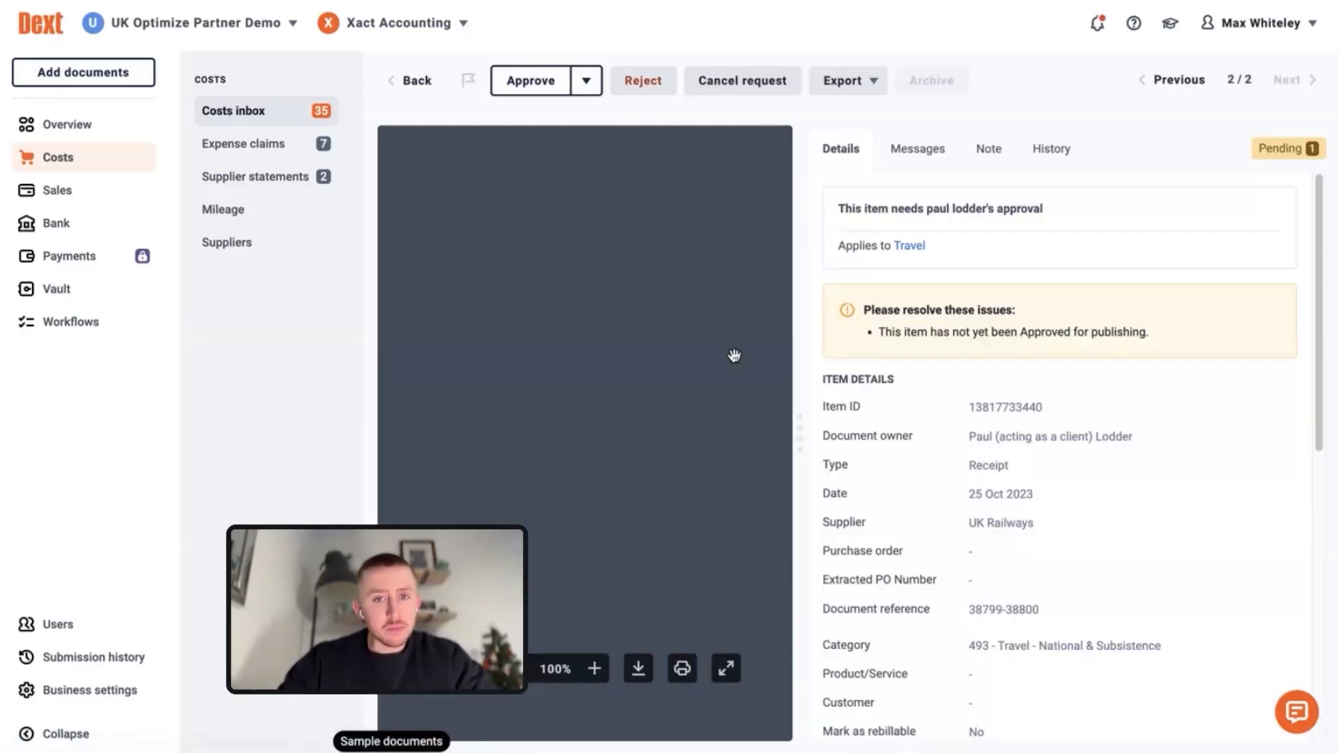
{"action": "scroll", "coordinate": [1112, 558], "scroll_direction": "down", "scroll_amount": 5}
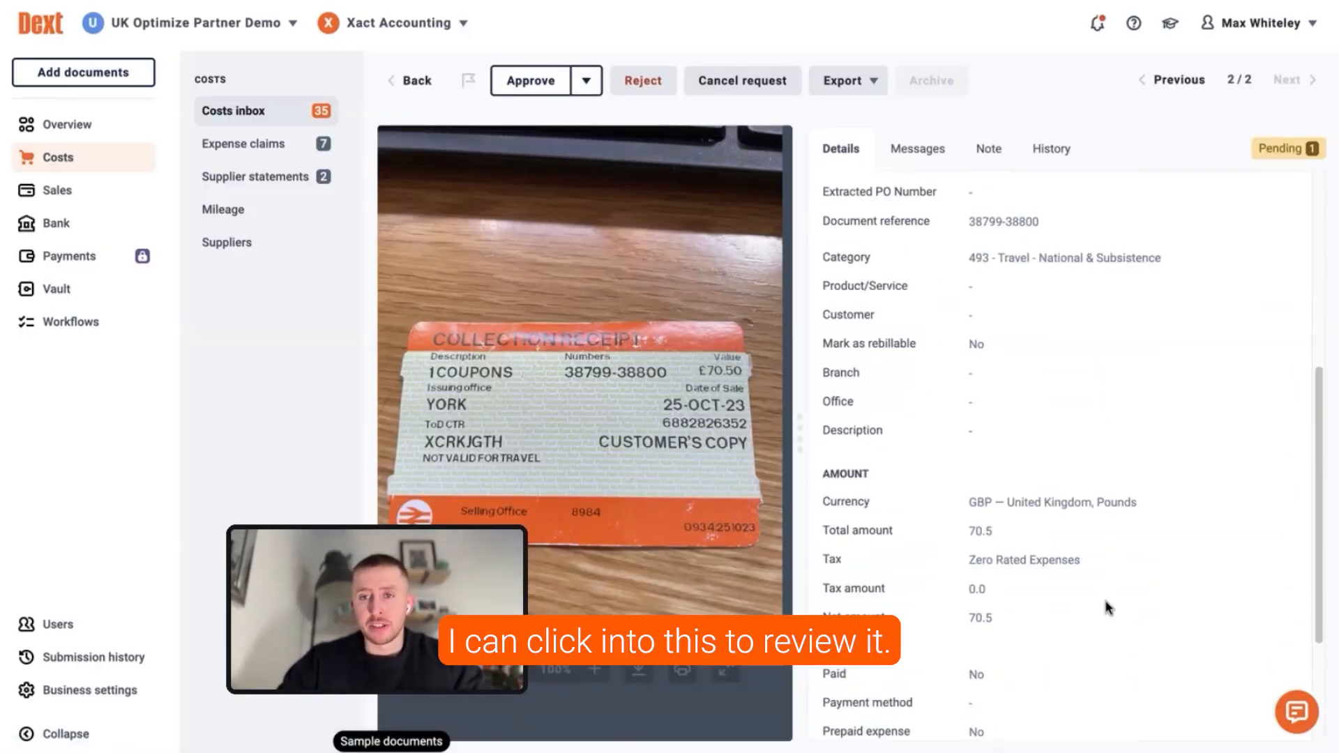
{"action": "scroll", "coordinate": [1108, 606], "scroll_direction": "down", "scroll_amount": 4}
{"action": "scroll", "coordinate": [1106, 593], "scroll_direction": "up", "scroll_amount": 8}
{"action": "scroll", "coordinate": [1088, 537], "scroll_direction": "down", "scroll_amount": 5}
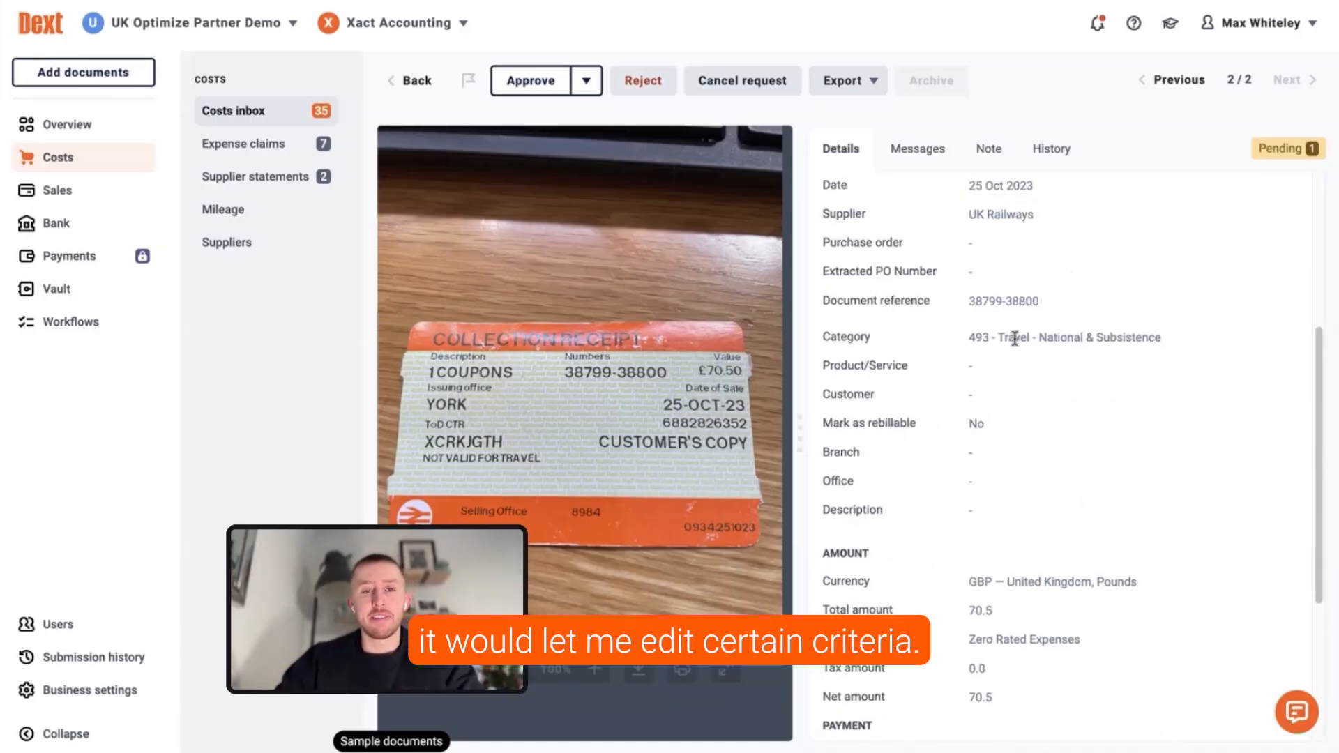
{"action": "scroll", "coordinate": [1015, 335], "scroll_direction": "up", "scroll_amount": 6}
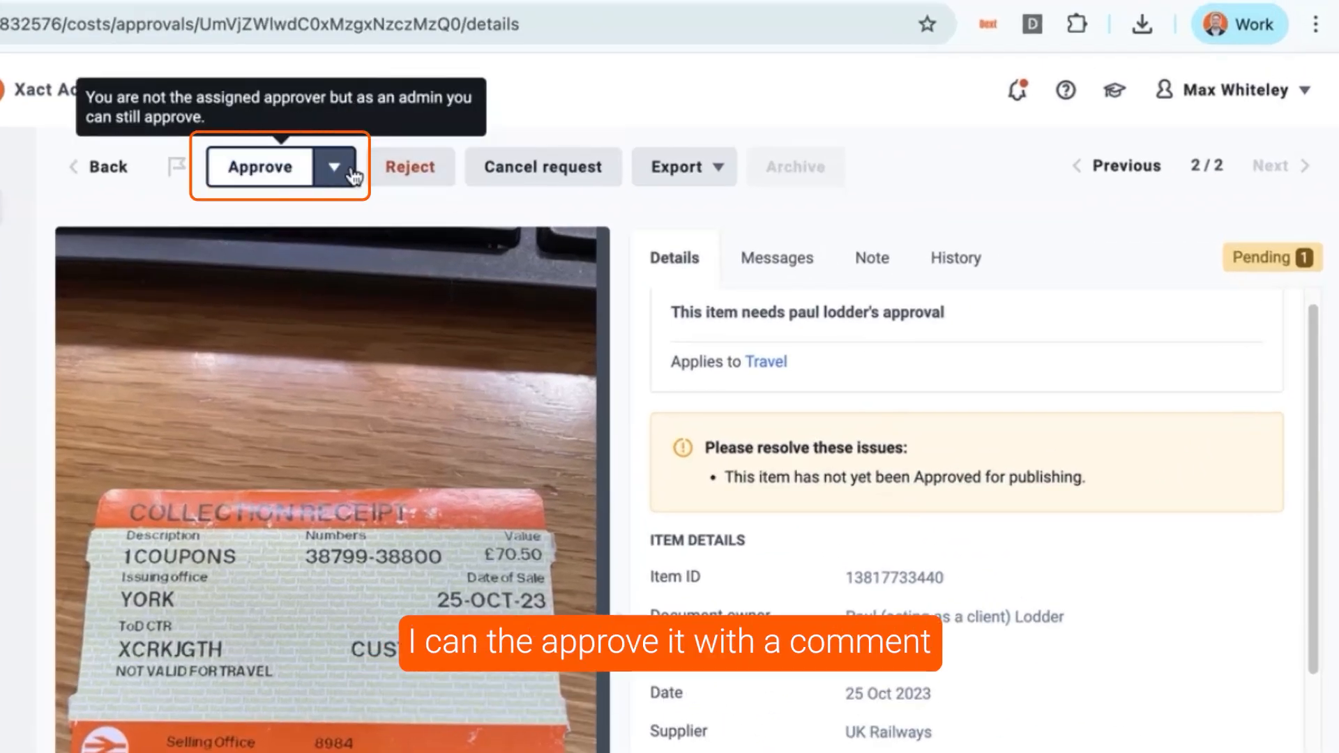
Check the approval options for the UK Railways item, and reject it with the reason "no stop using 1st class"
{"action": "left_click", "coordinate": [342, 174]}
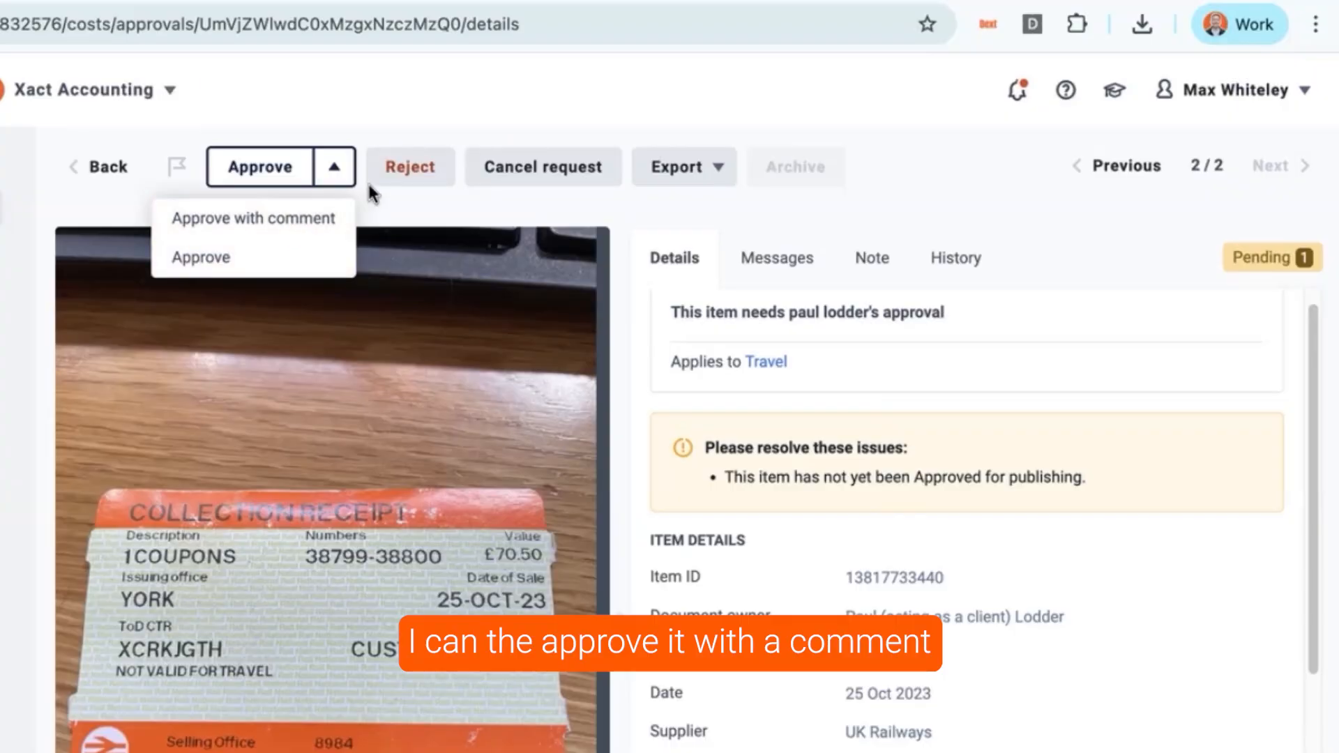
{"action": "left_click", "coordinate": [426, 168]}
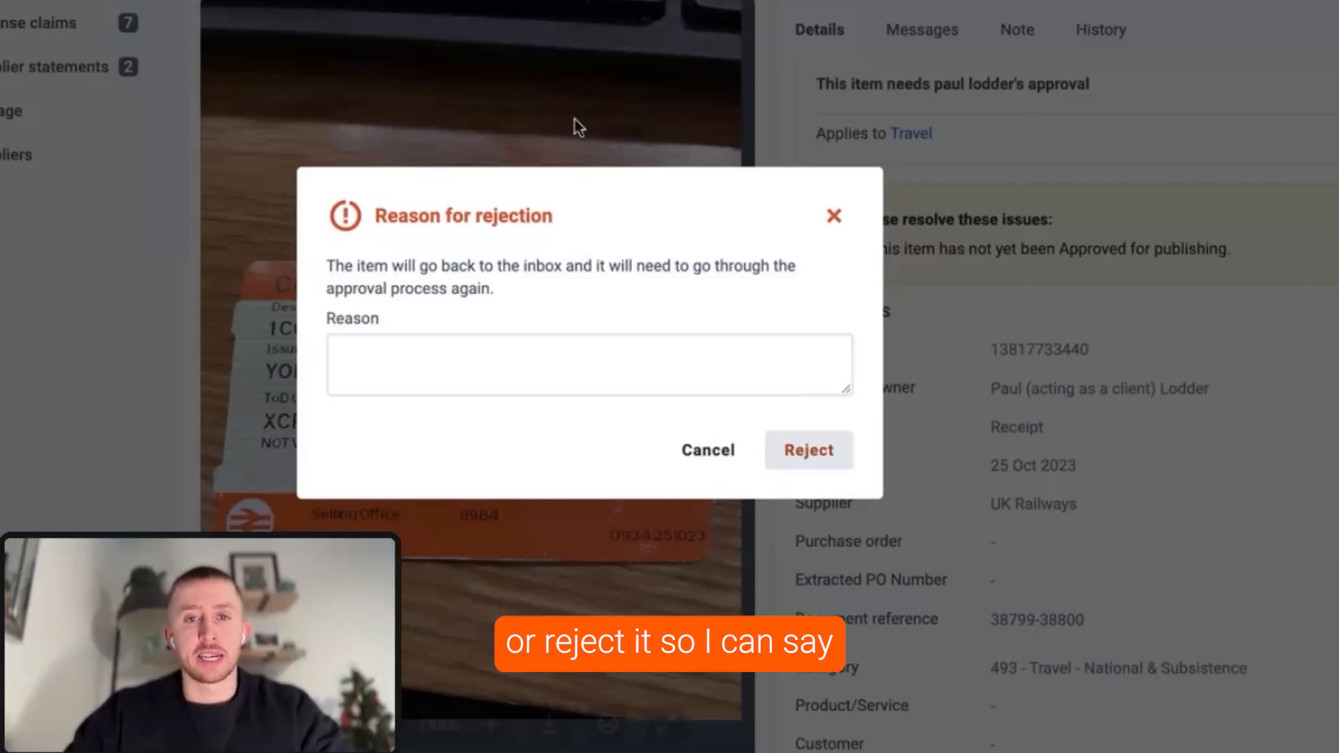
{"action": "left_click", "coordinate": [416, 370]}
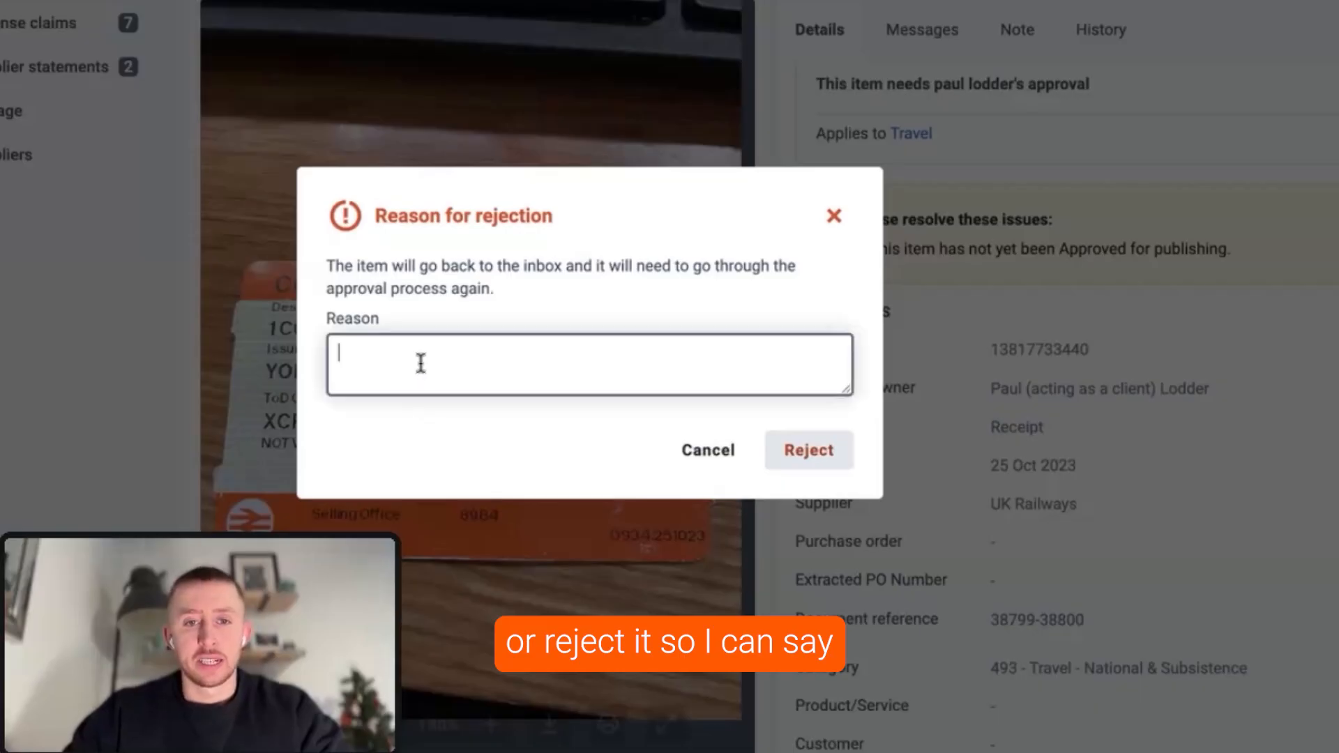
{"action": "type", "text": "no stop using "}
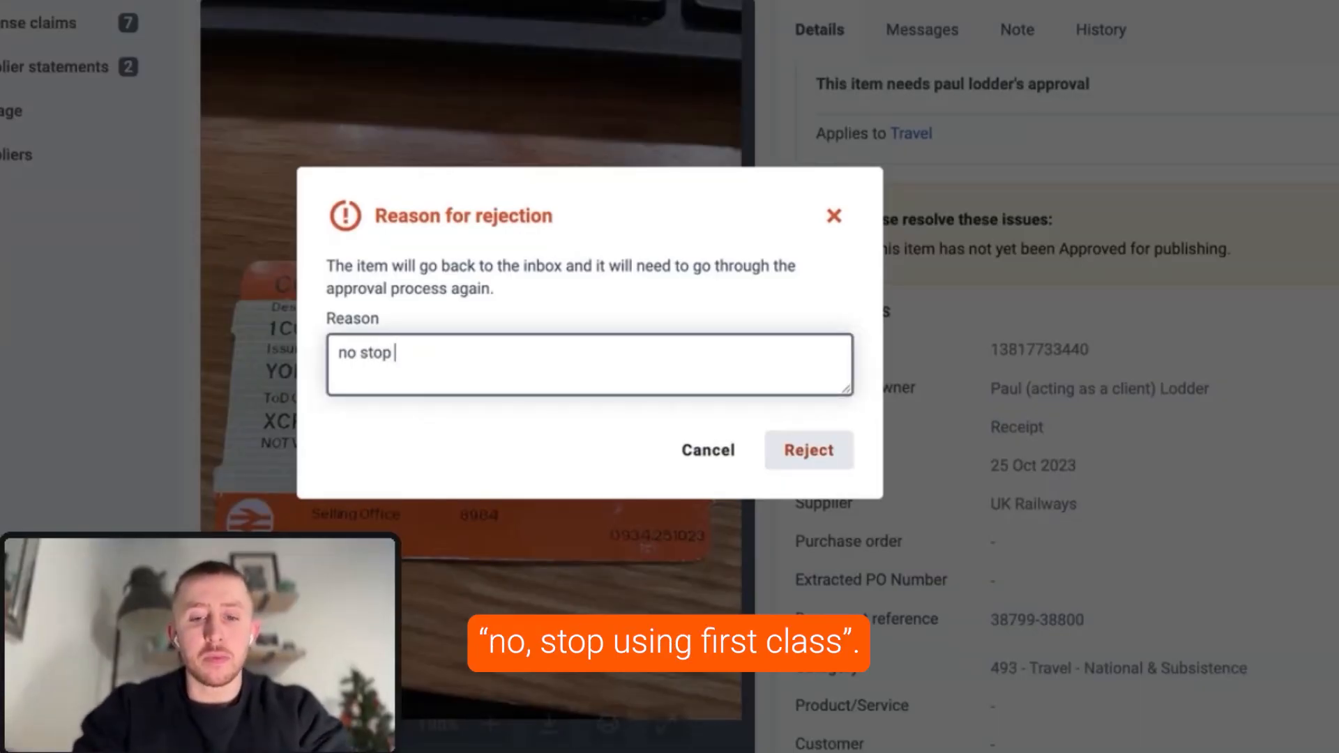
{"action": "type", "text": "1st class"}
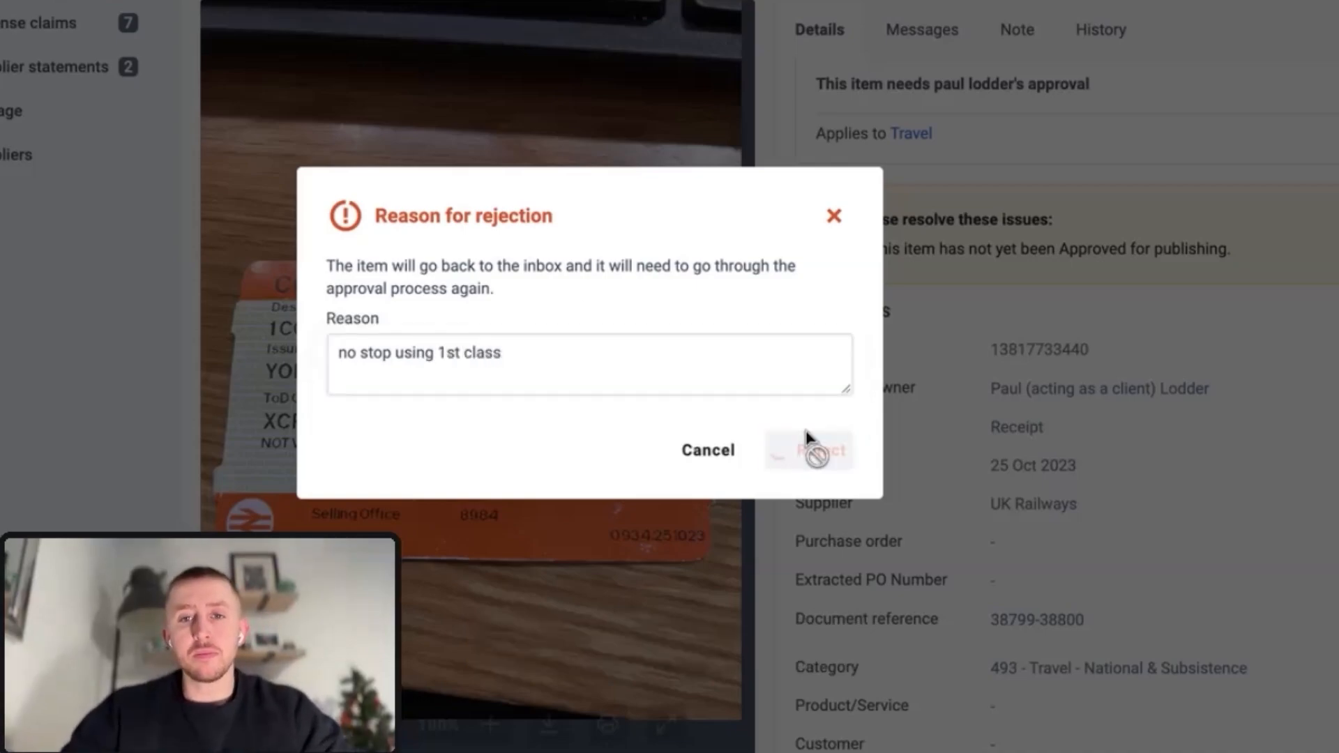
{"action": "left_click", "coordinate": [795, 450]}
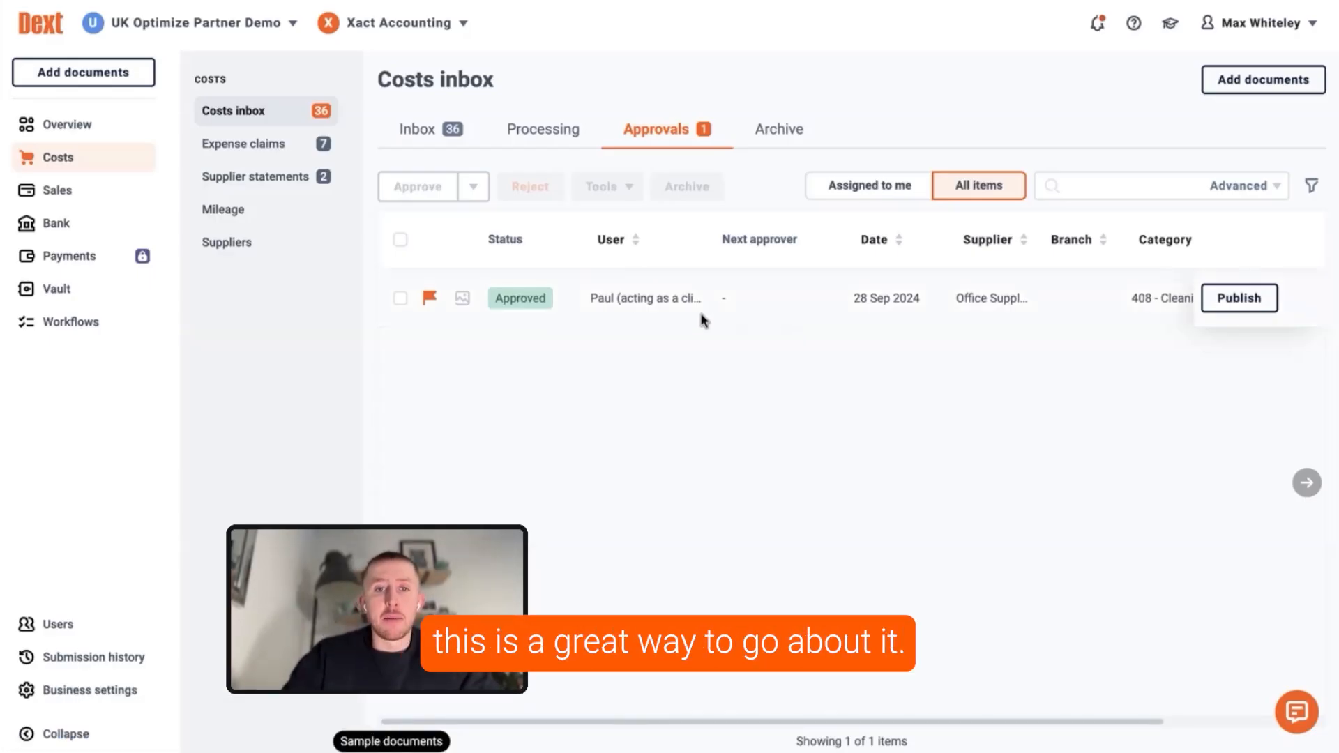
Reopen the rejected UK Railways receipt from the costs inbox and view its history of approval activity
{"action": "left_click", "coordinate": [452, 143]}
{"action": "scroll", "coordinate": [925, 528], "scroll_direction": "down", "scroll_amount": 10}
{"action": "scroll", "coordinate": [925, 528], "scroll_direction": "up", "scroll_amount": 1}
{"action": "scroll", "coordinate": [914, 528], "scroll_direction": "down", "scroll_amount": 8}
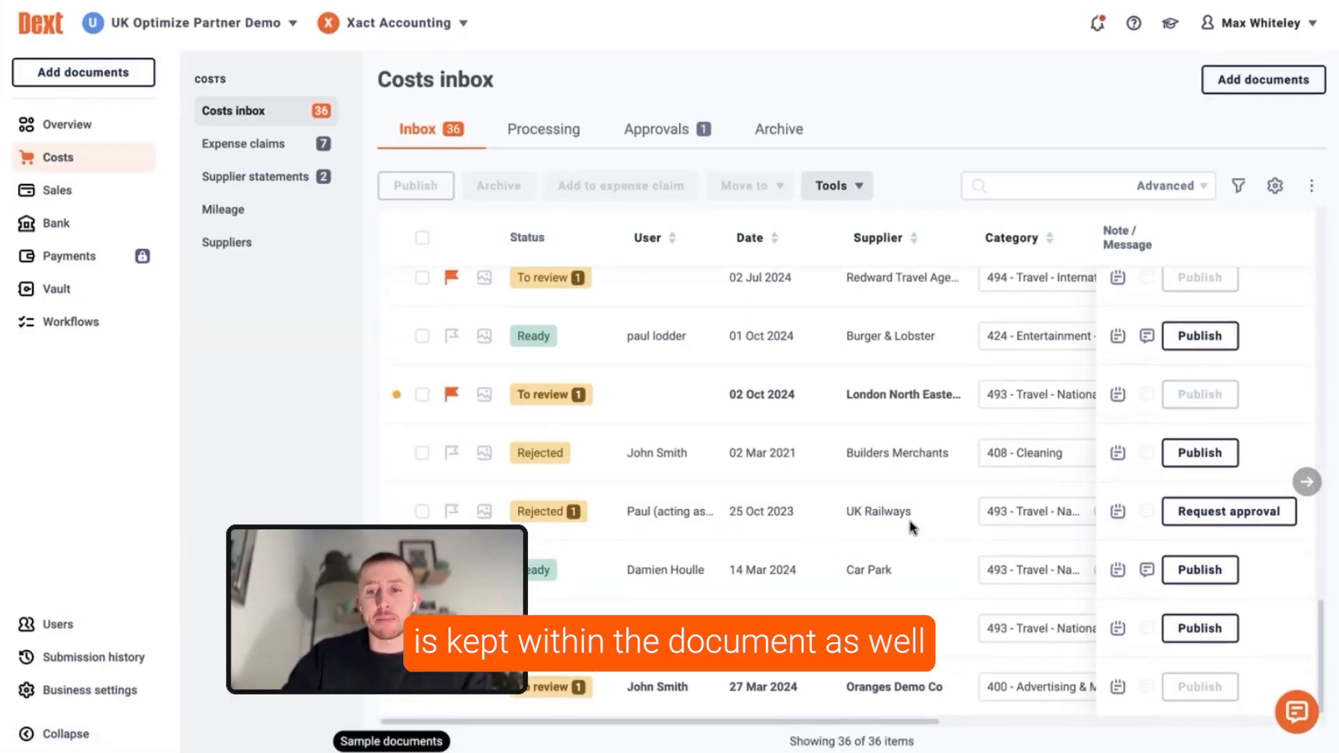
{"action": "left_click", "coordinate": [750, 516]}
{"action": "left_click", "coordinate": [1052, 147]}
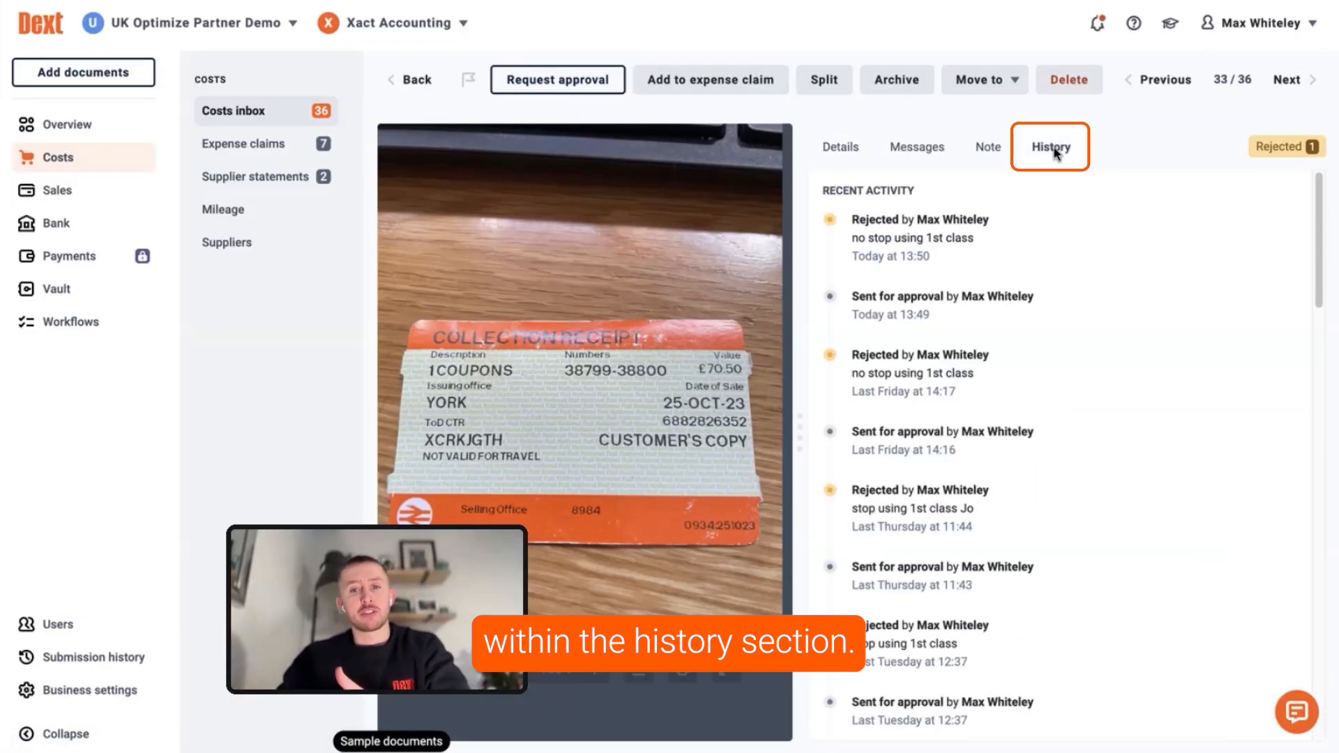